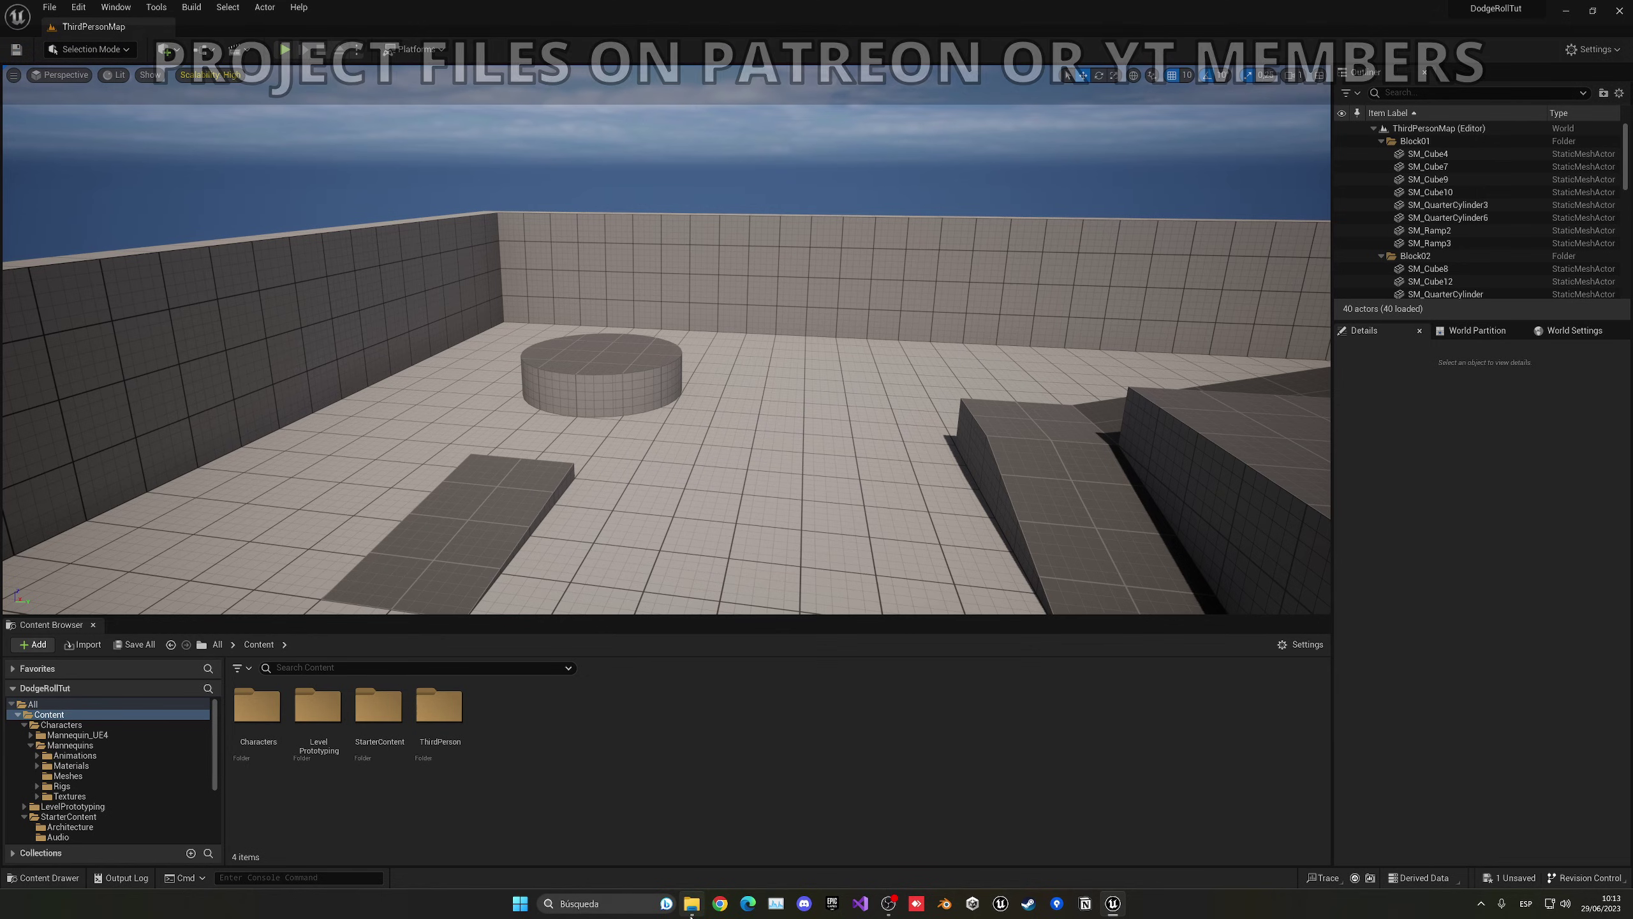
- Bring Dodge_Small_Forward_Roll.FBX from the Dodge Roll folder in File Explorer into the project's Content folder
key(alt+Tab)
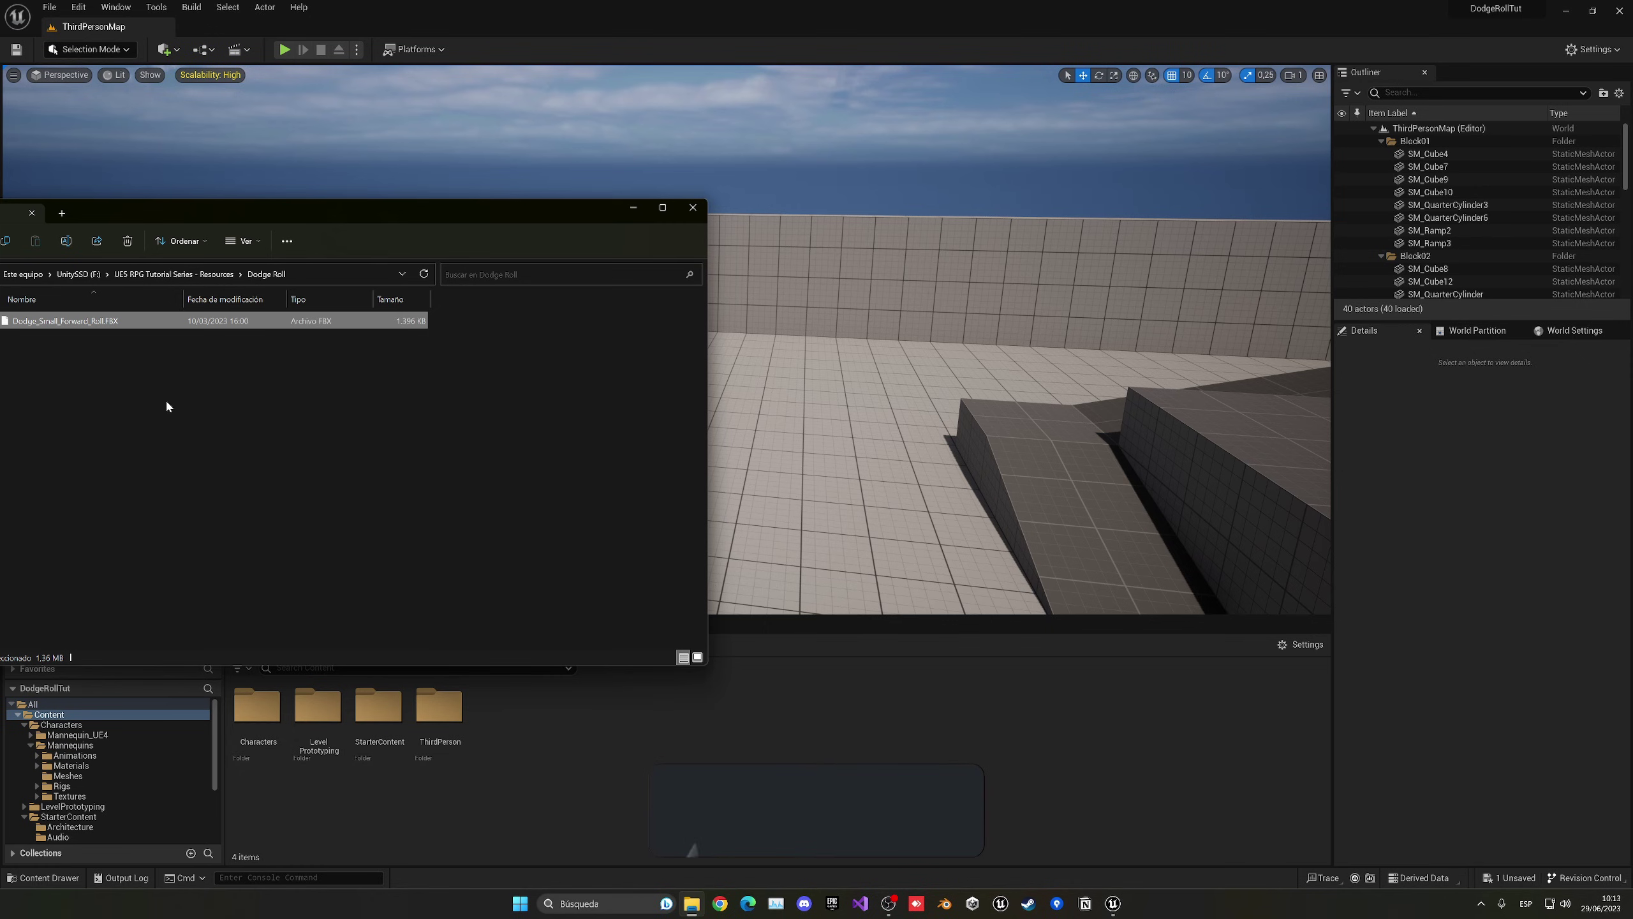
drag(137, 329, 732, 735)
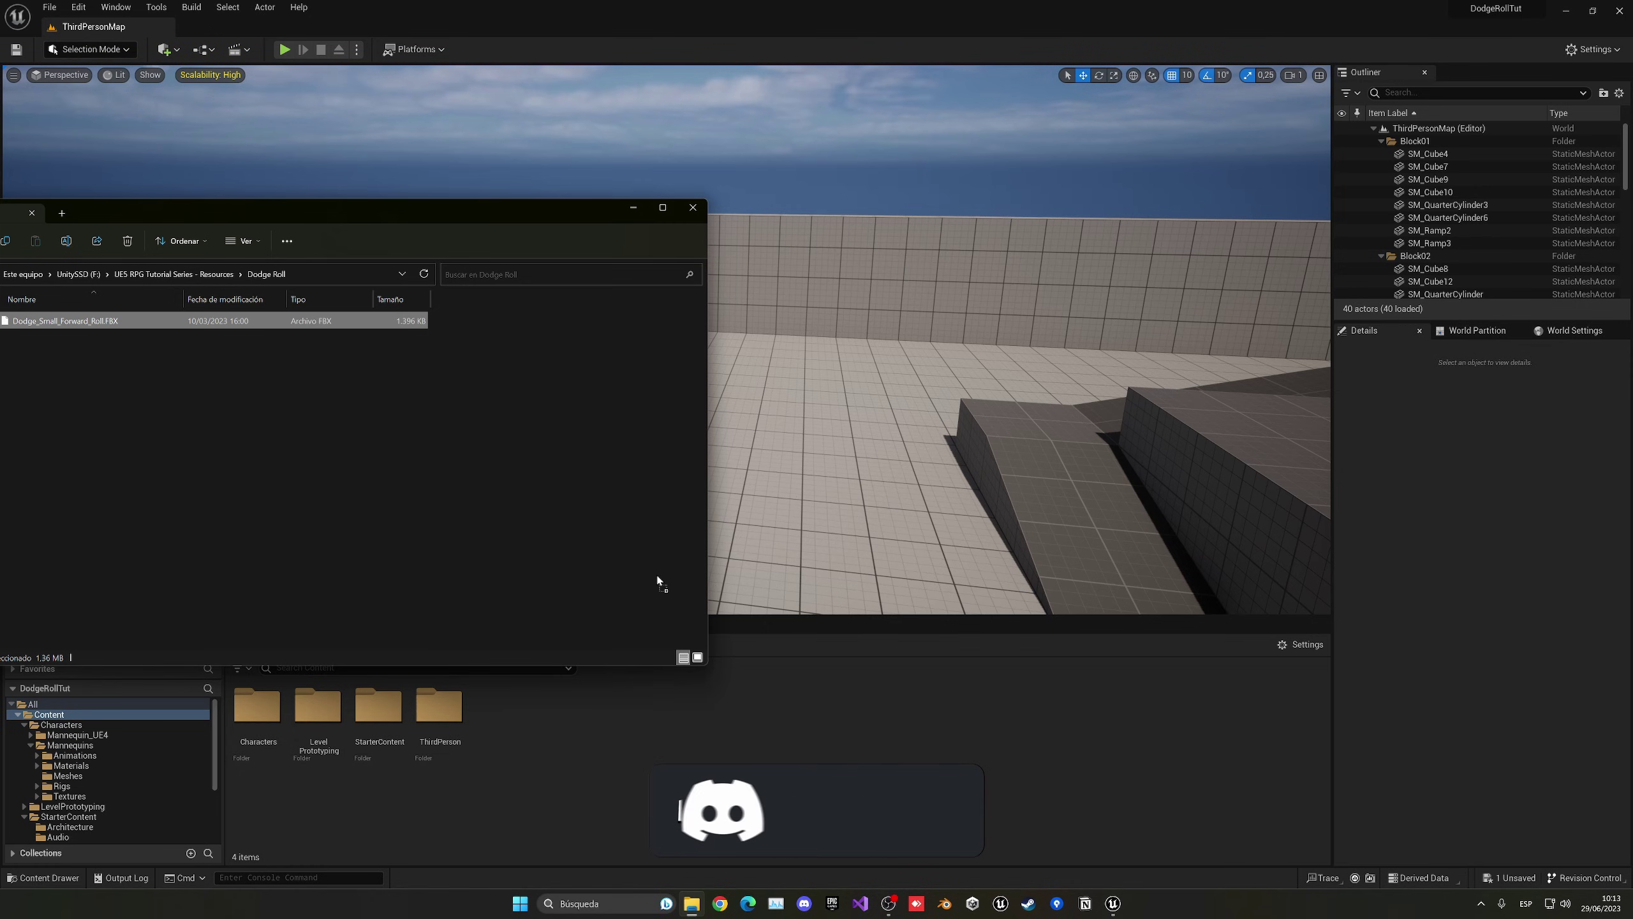
click(634, 207)
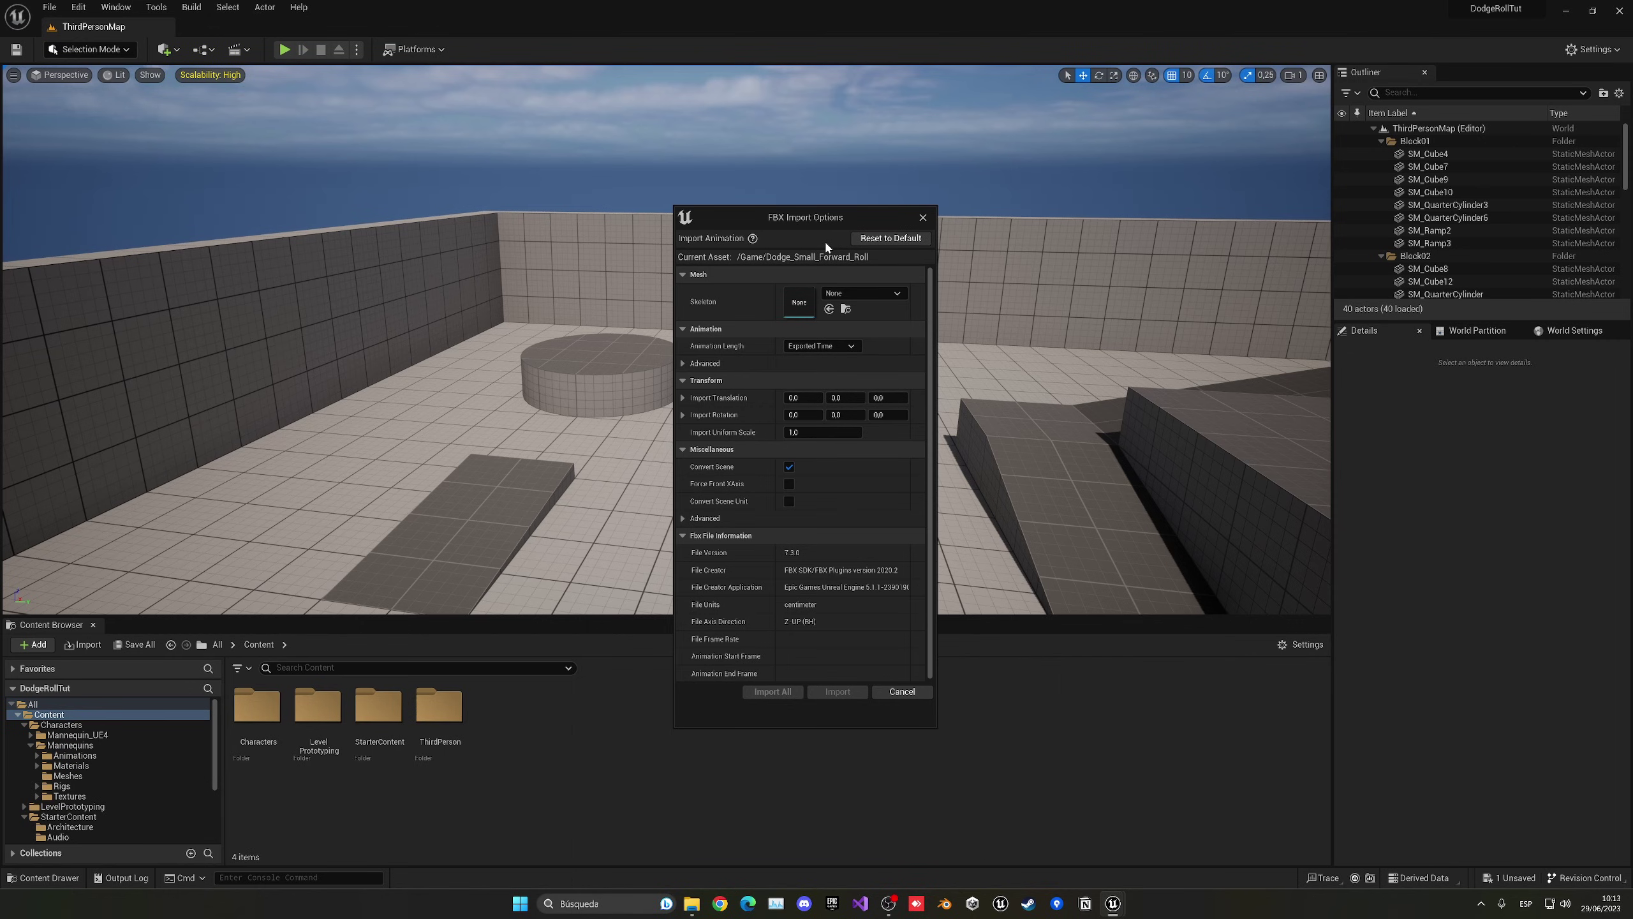
- Import the roll animation using the UE4 mannequin's SK_Mannequin_Skeleton as its skeleton
click(850, 294)
scroll(953, 482, down, 1)
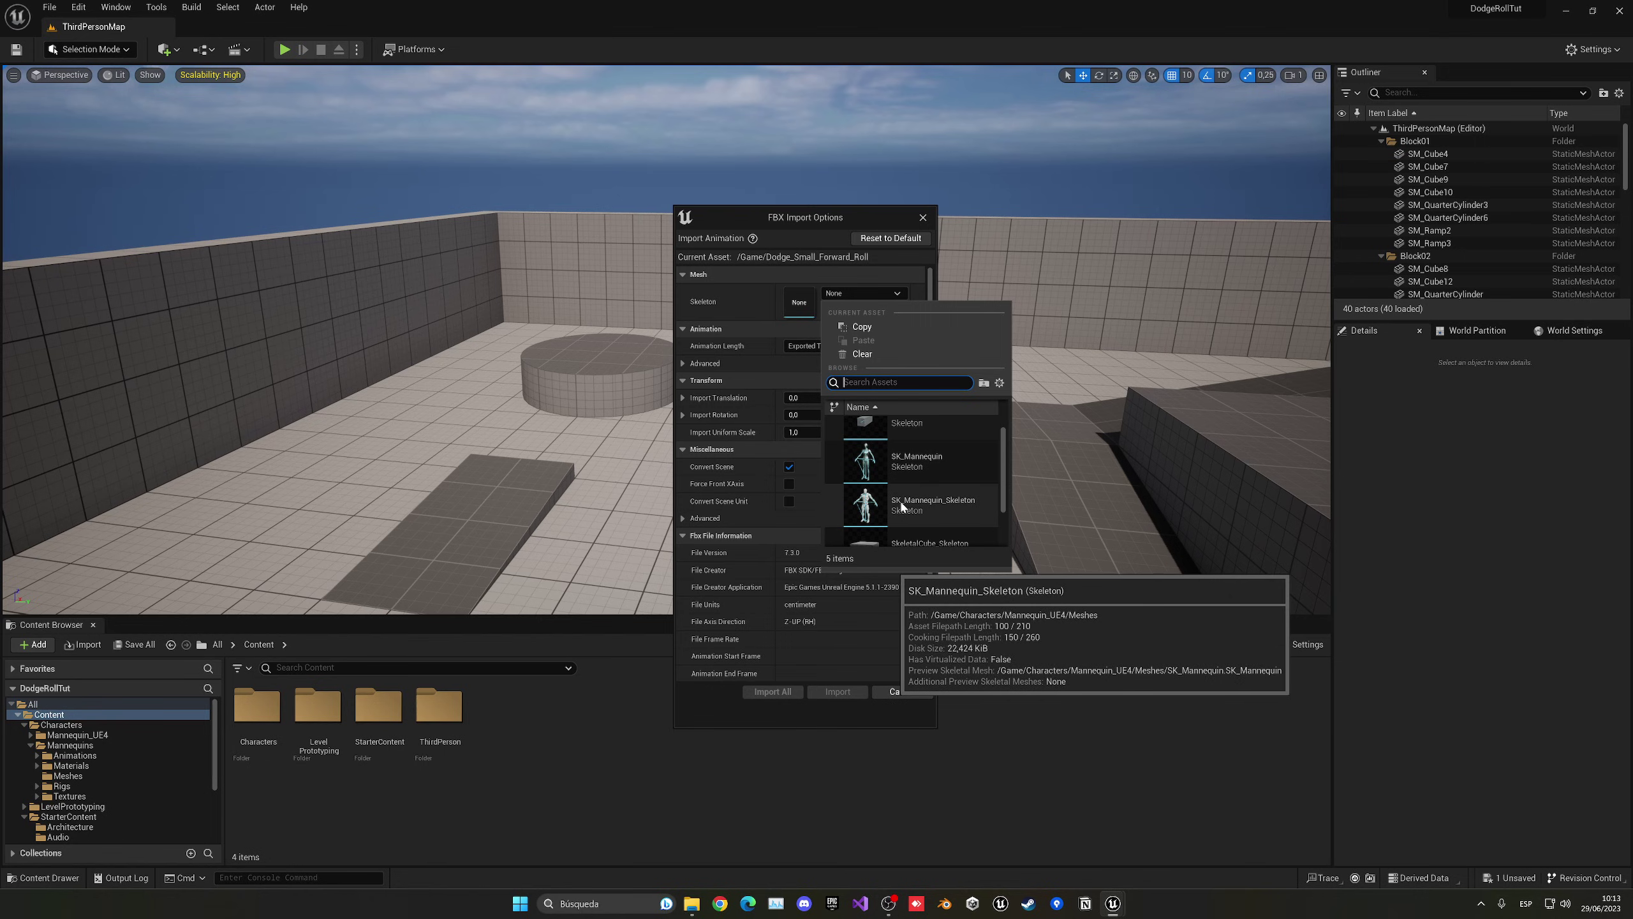
scroll(895, 506, down, 1)
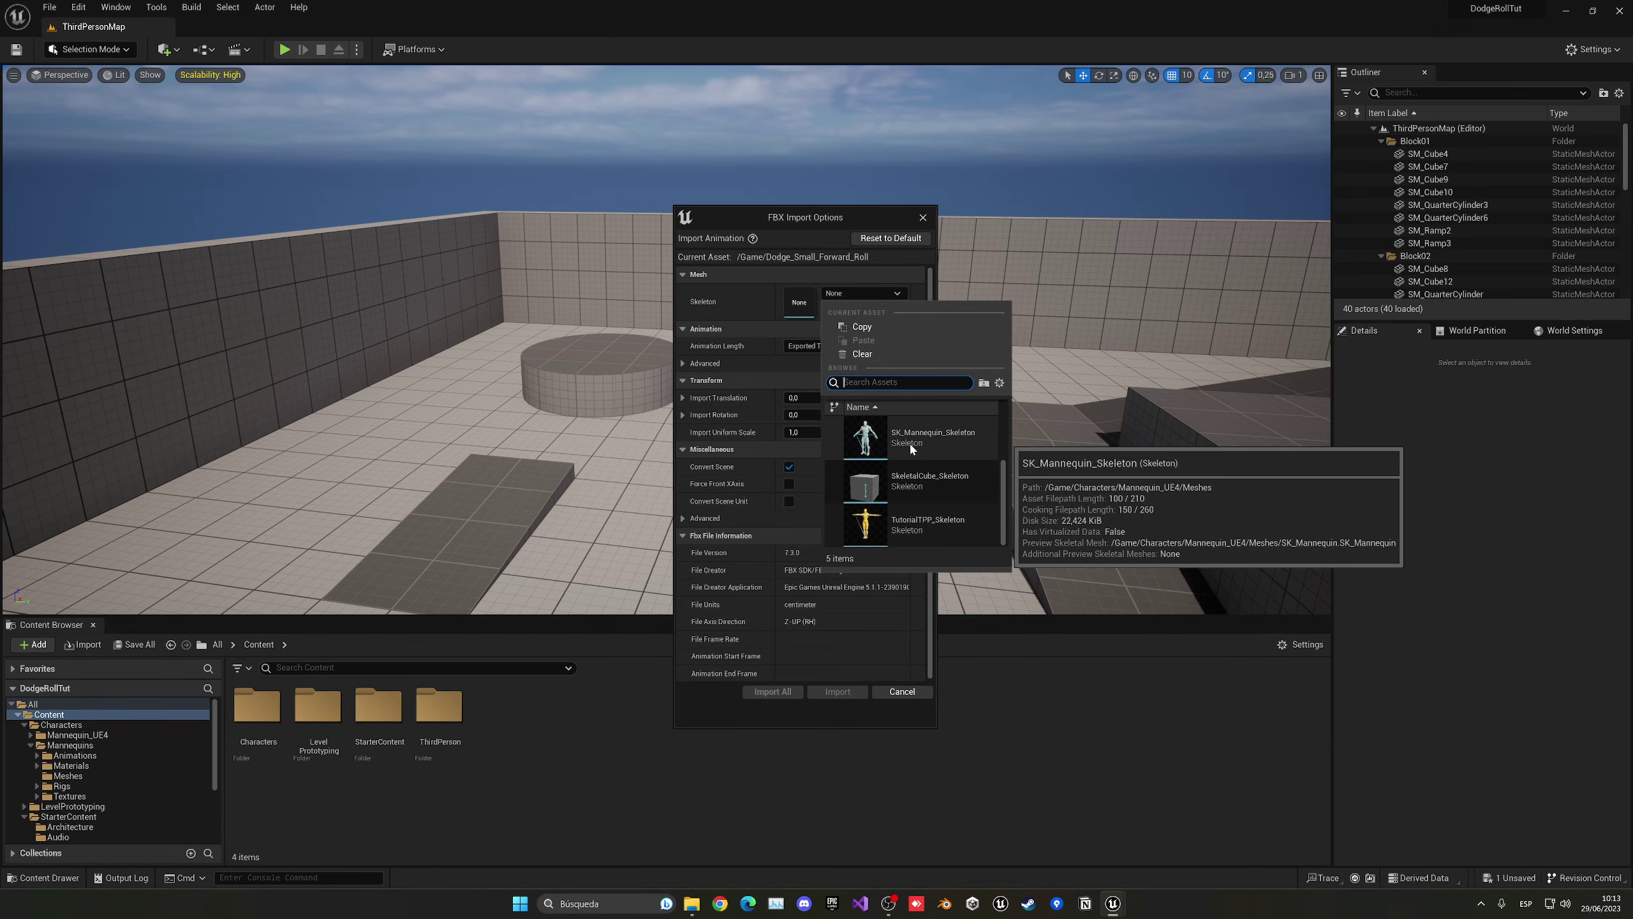
click(908, 442)
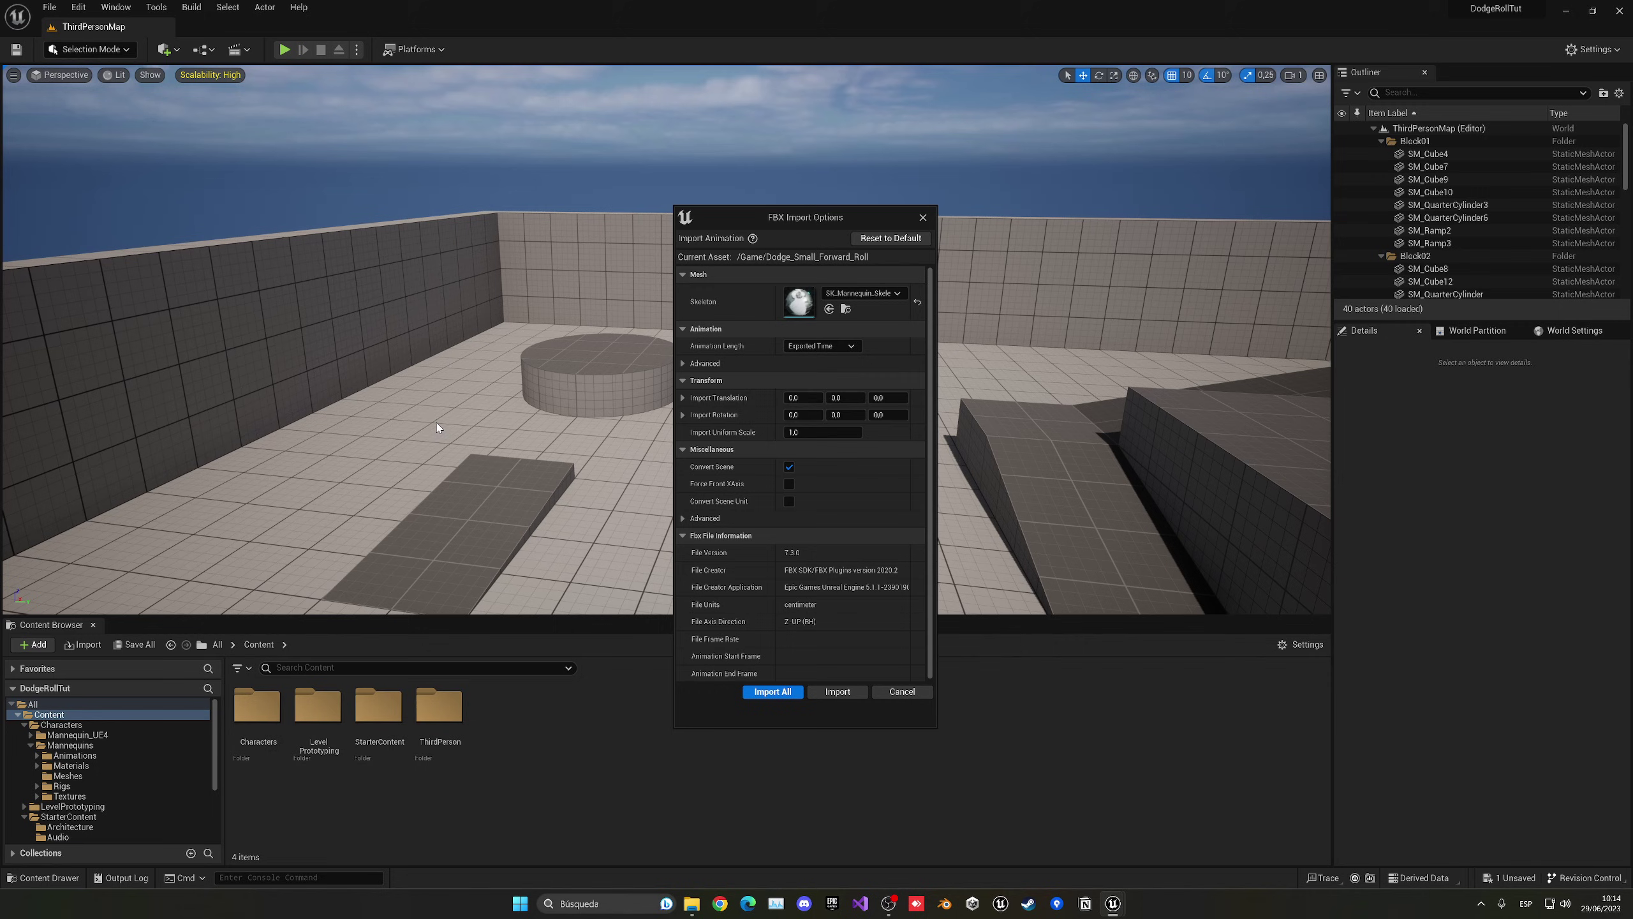
click(848, 693)
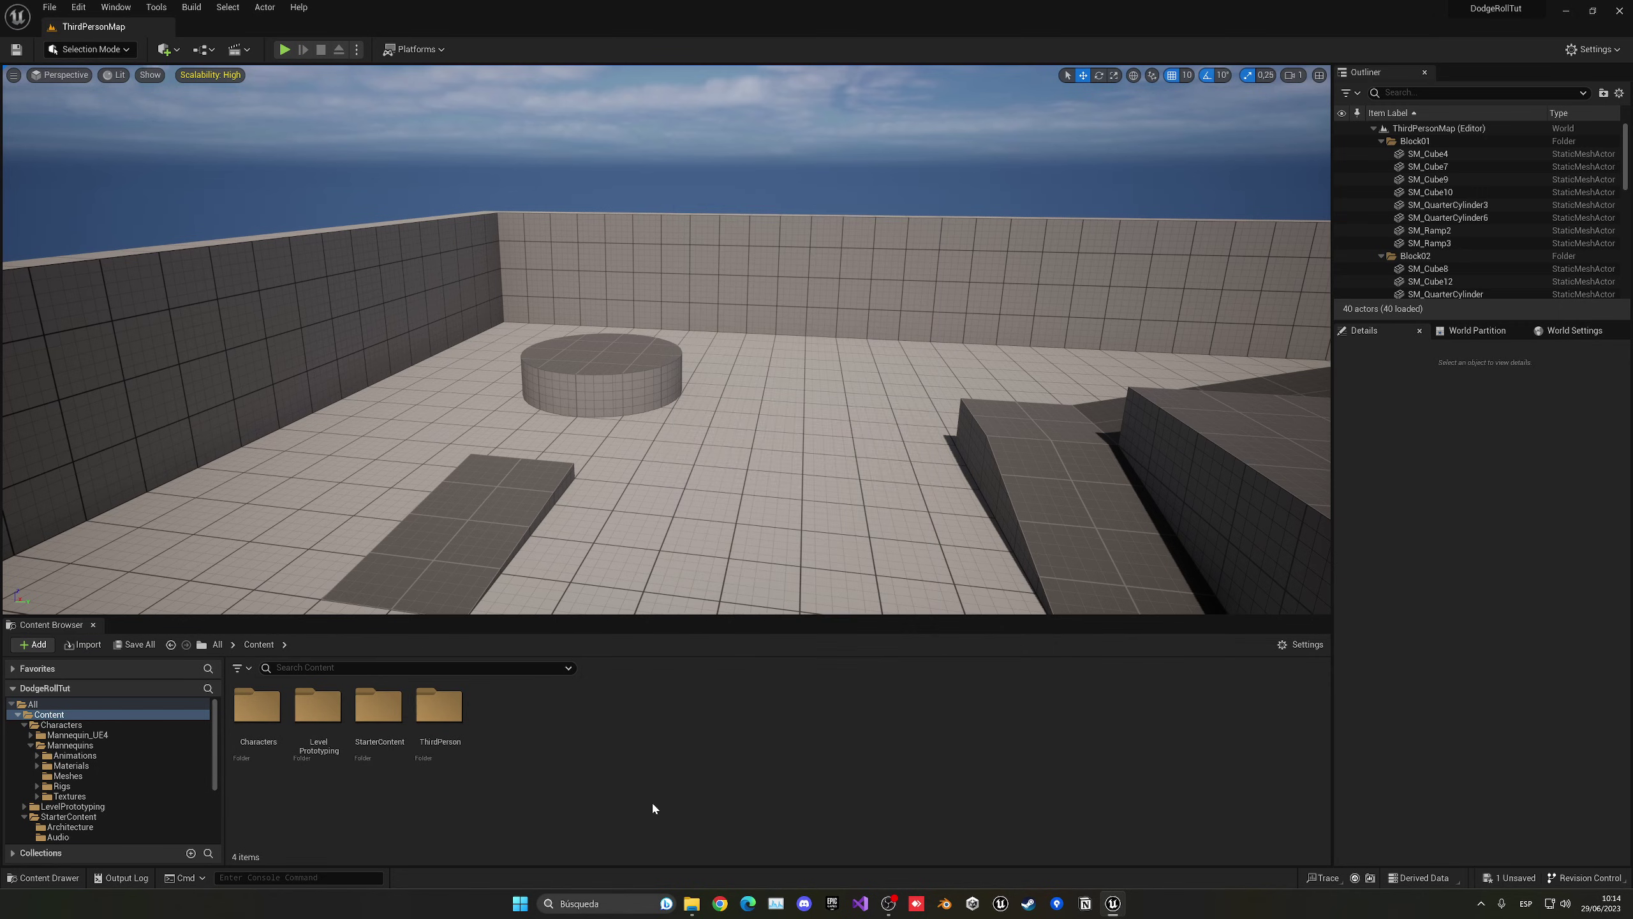
click(1269, 185)
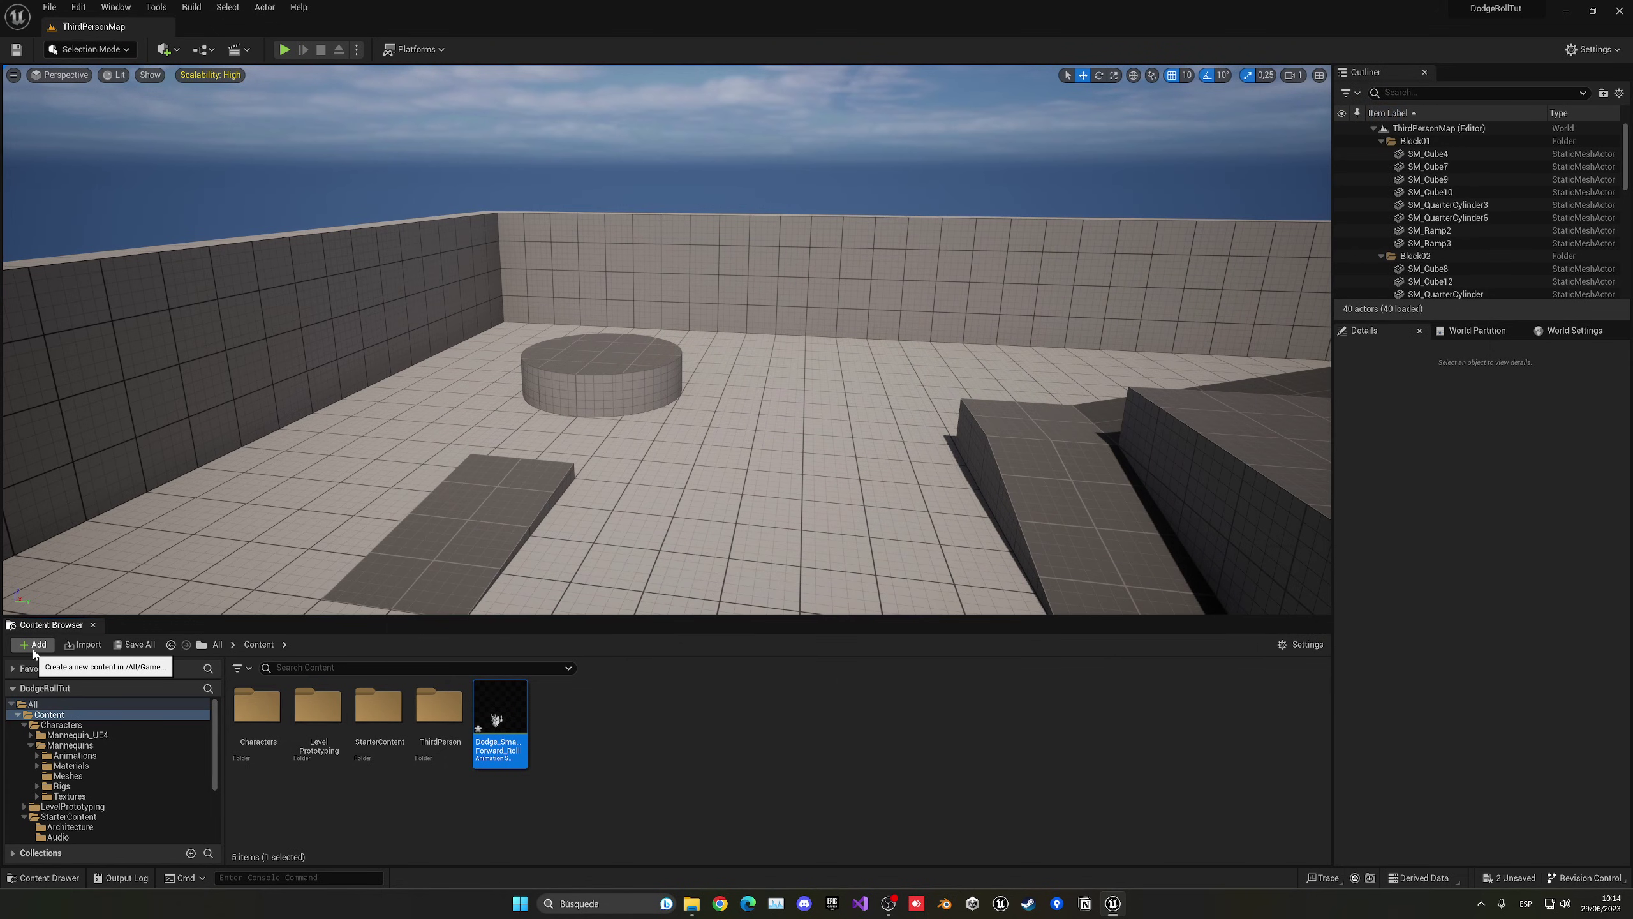
click(33, 645)
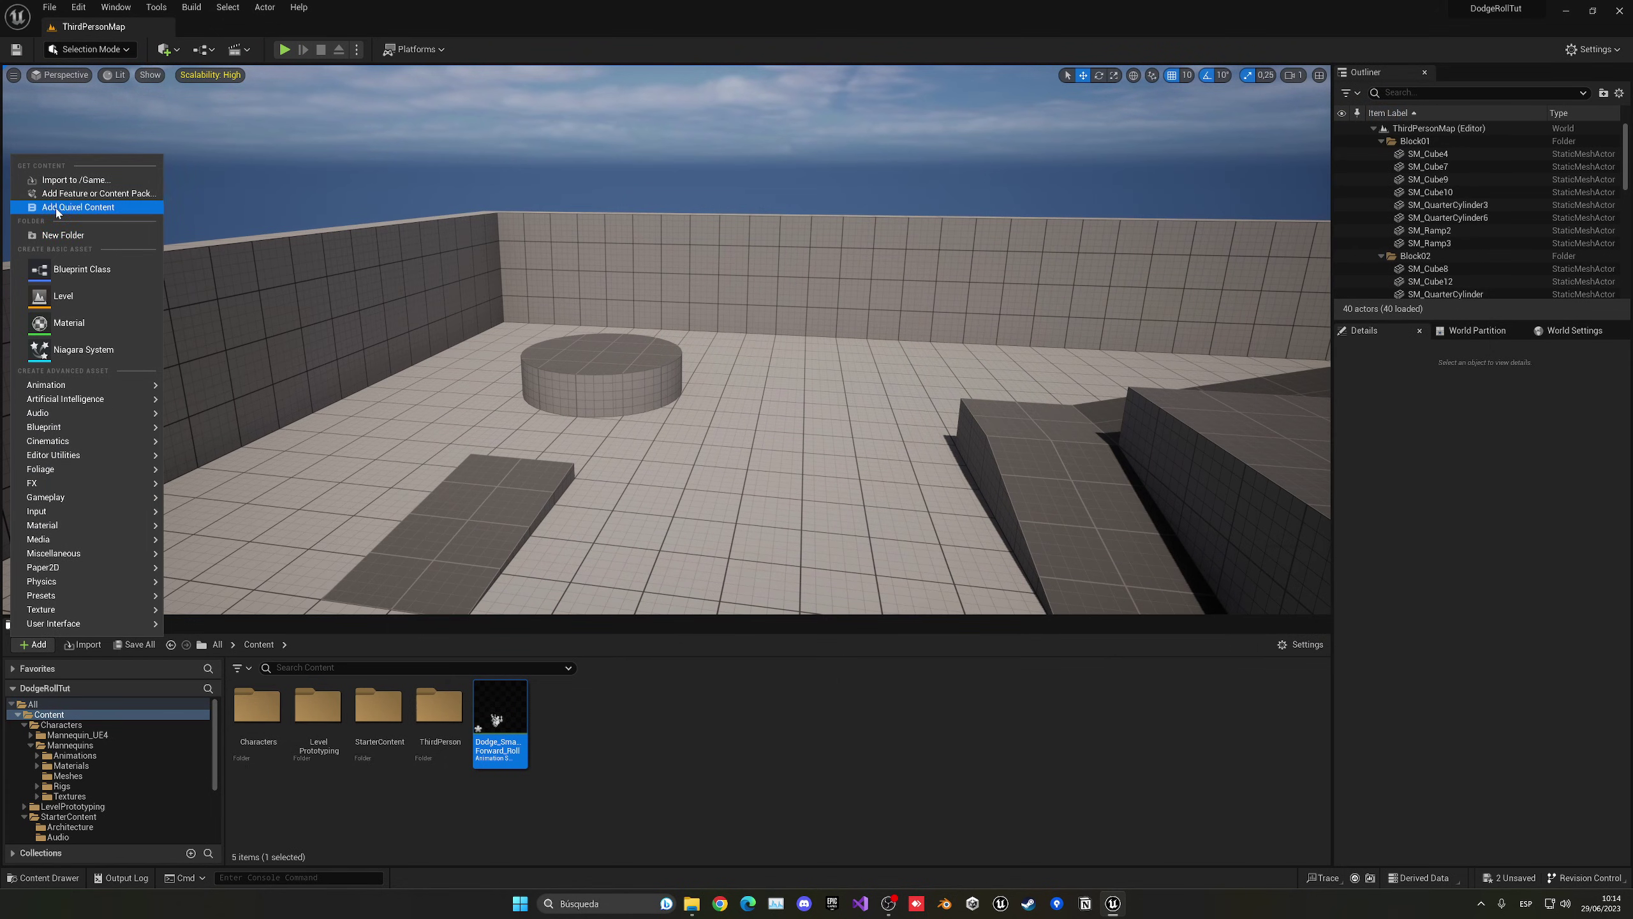
click(71, 195)
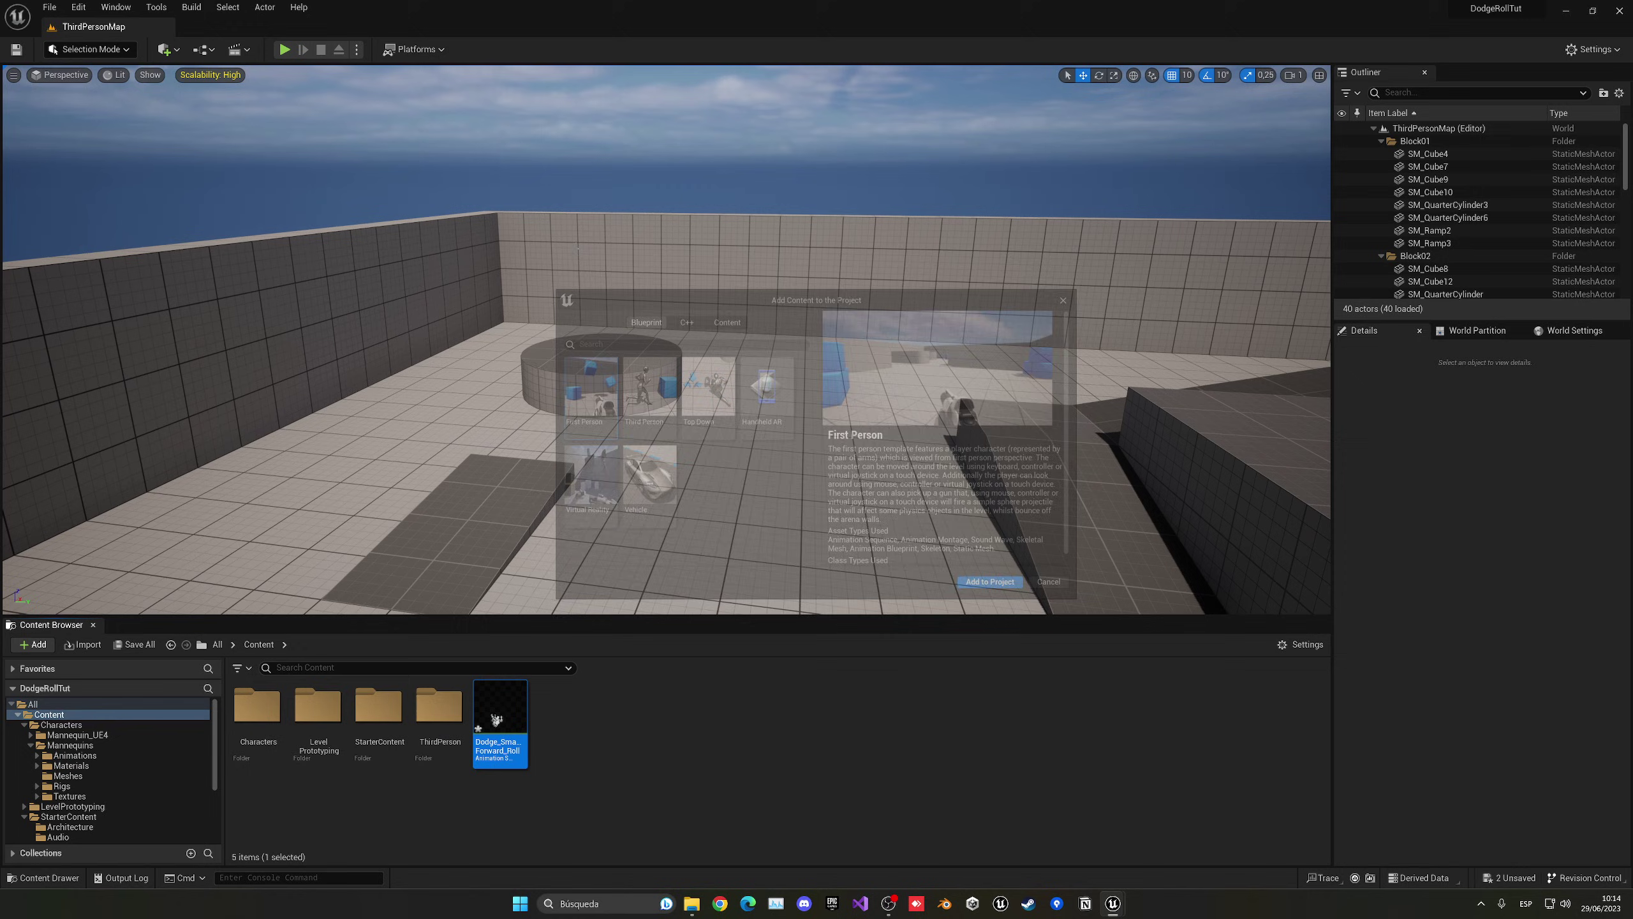
click(634, 386)
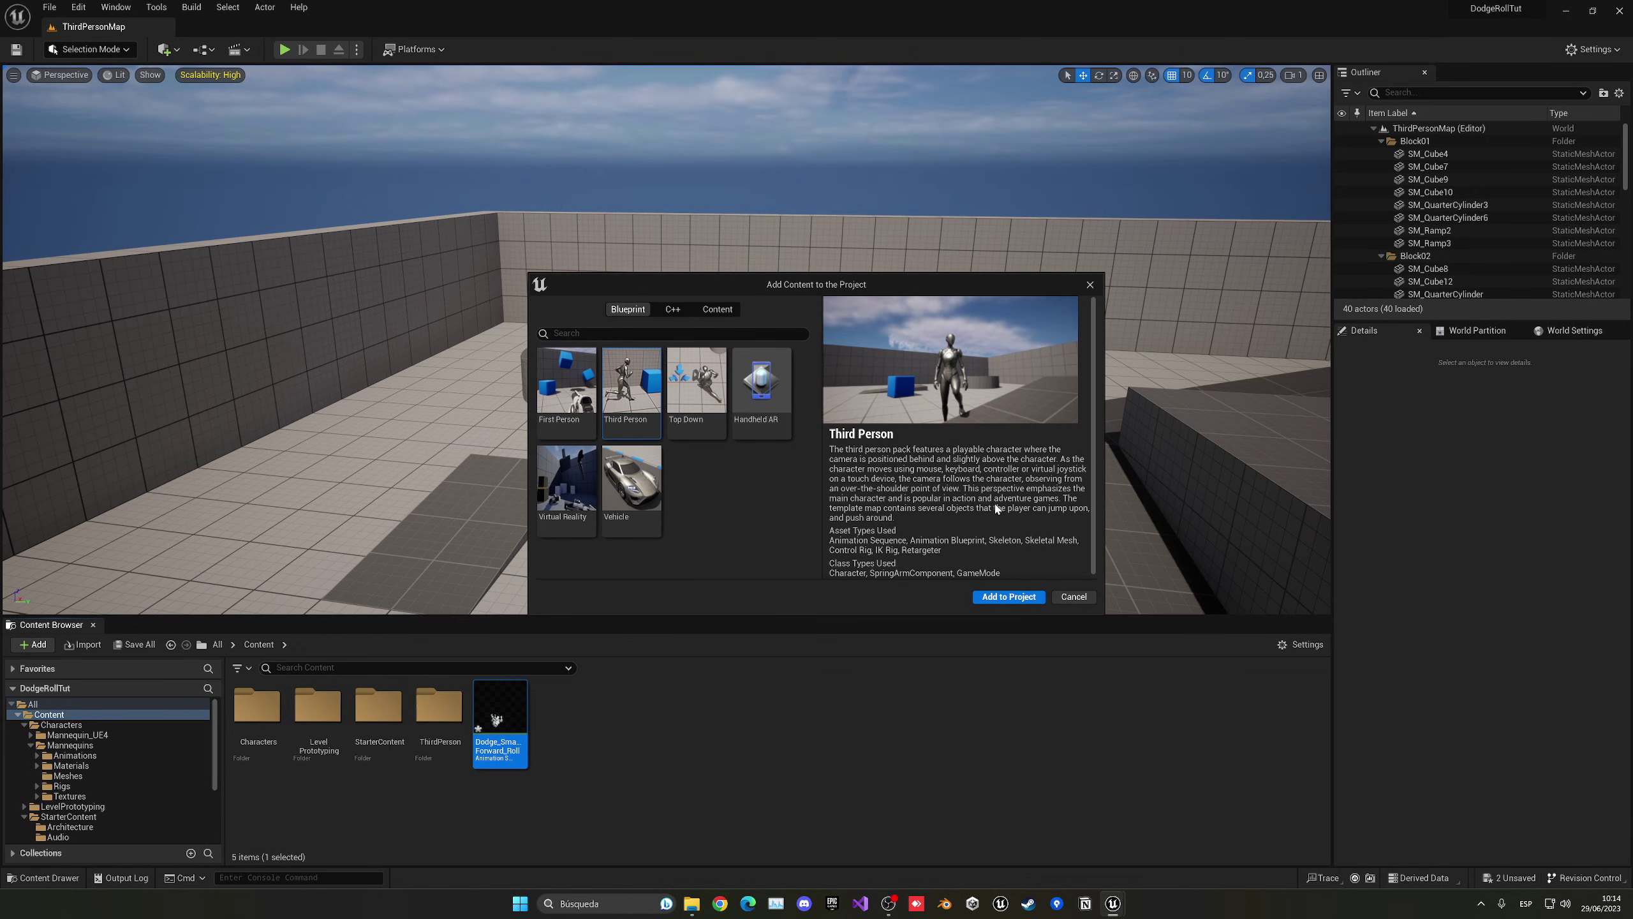
click(1090, 284)
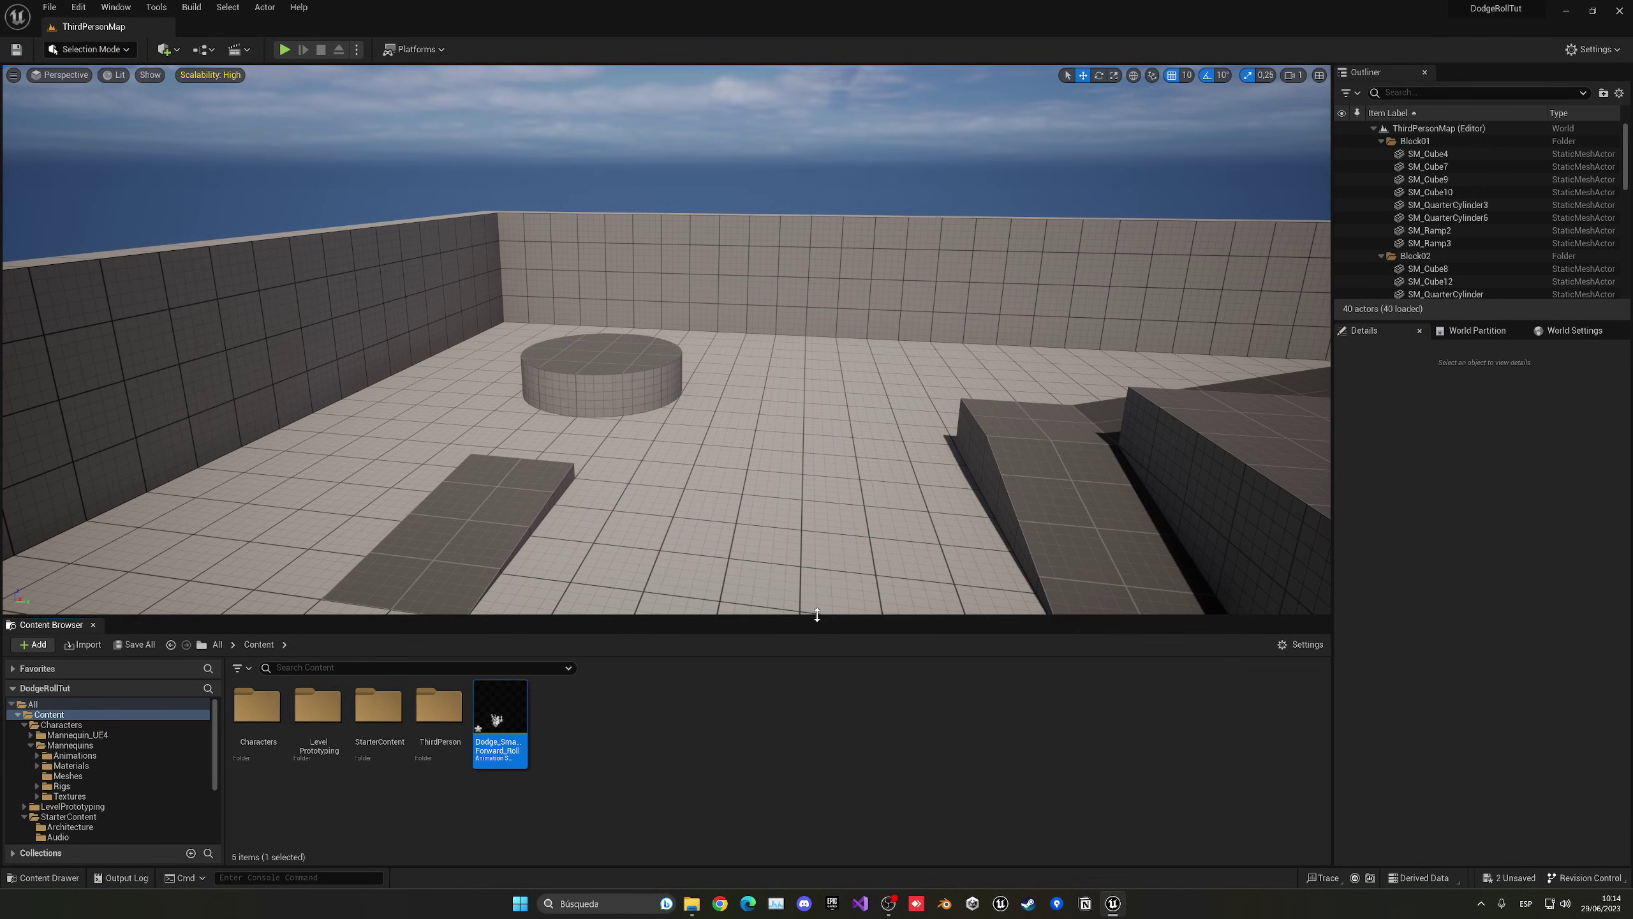
- Duplicate and retarget the imported roll animation with the RTG_UE4Manny_UE5Manny IK Retargeter
right_click(511, 710)
mouse_move(564, 327)
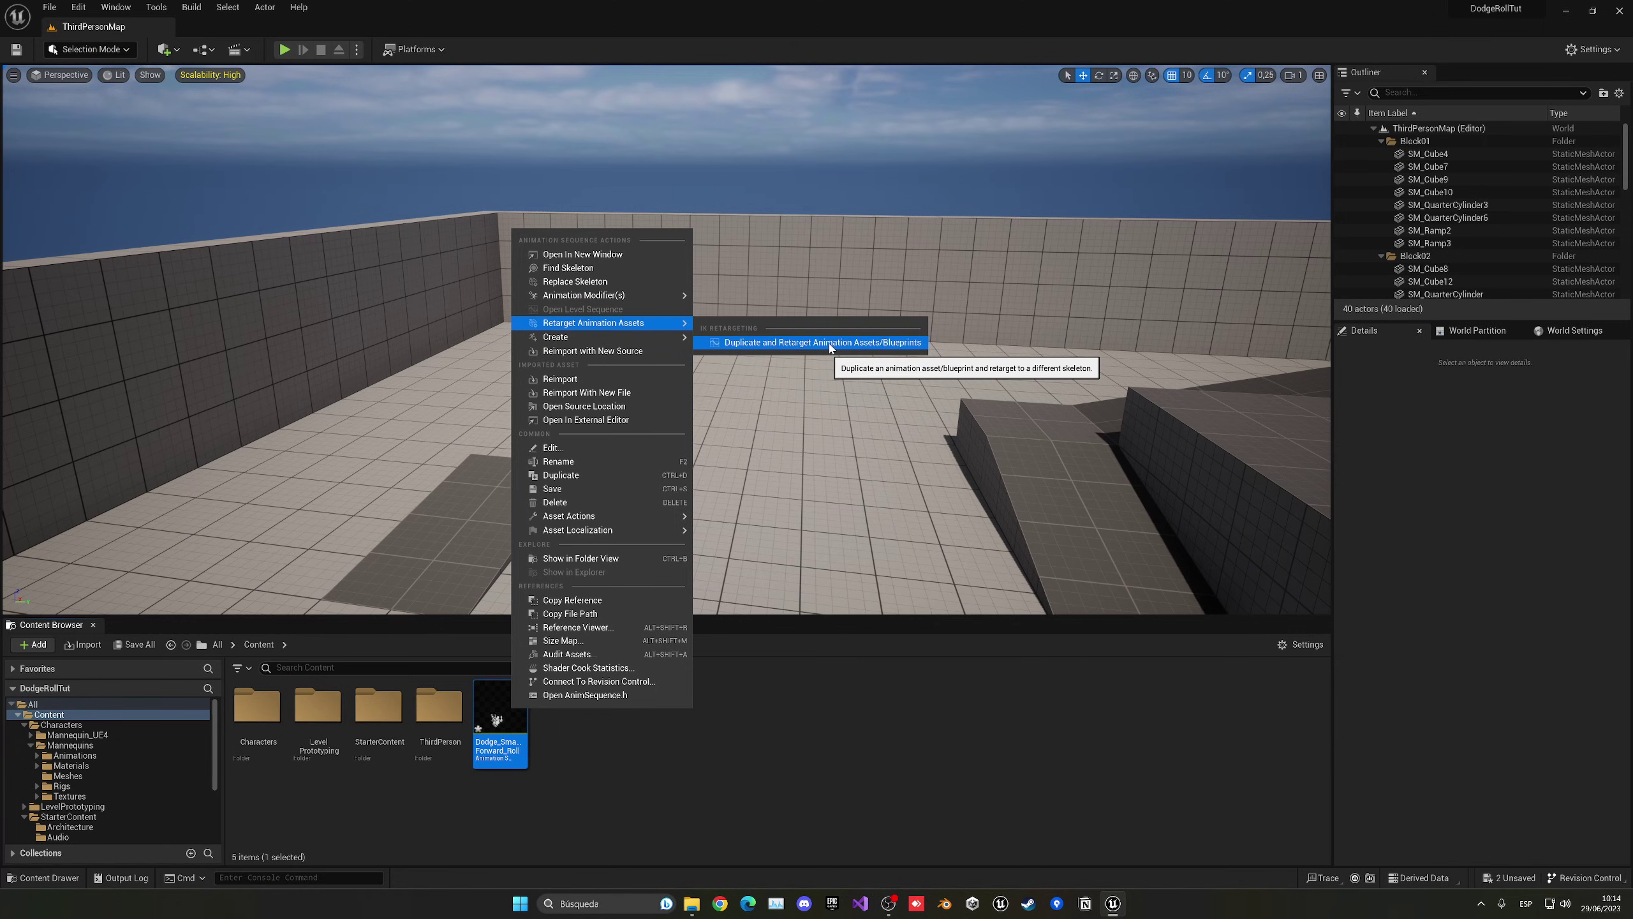
click(783, 341)
click(1043, 358)
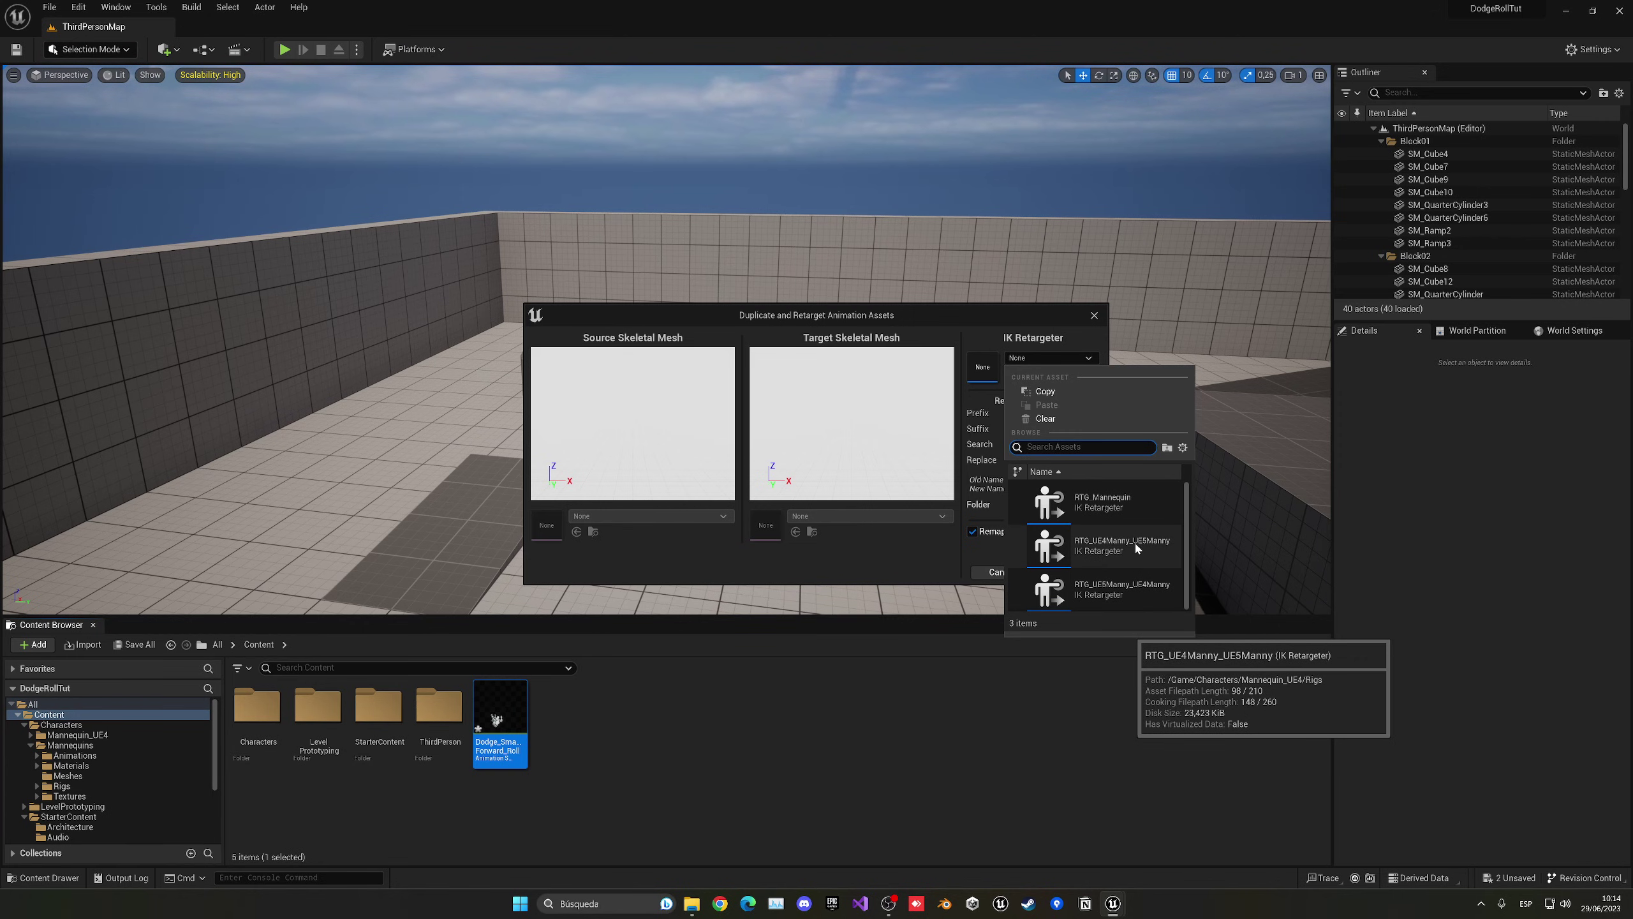
click(1158, 543)
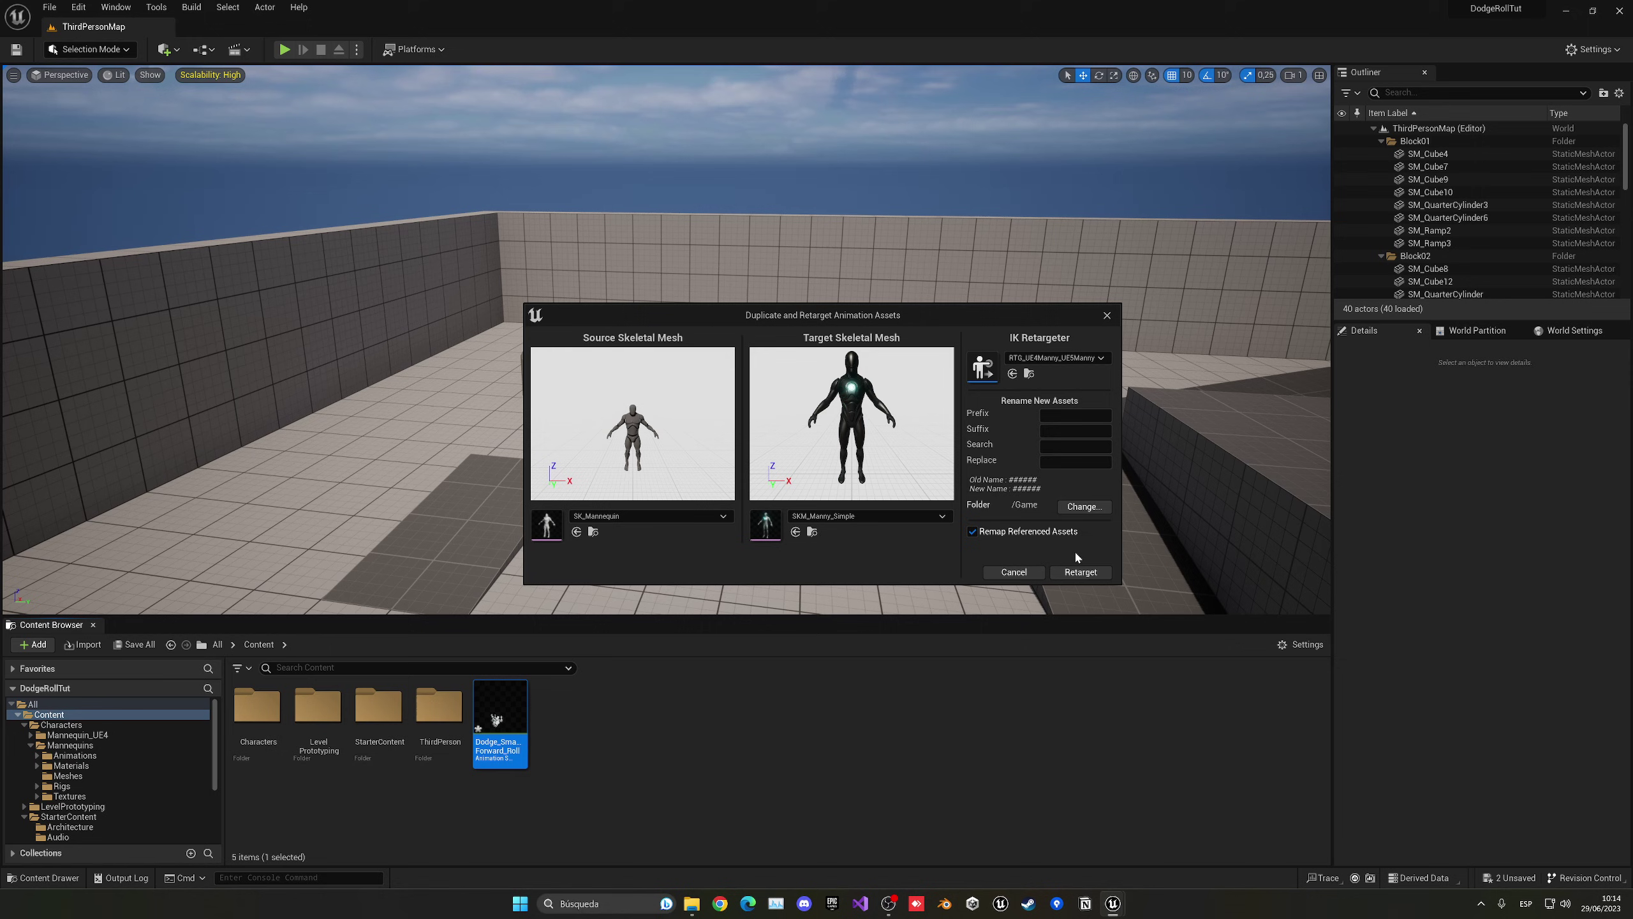
click(1078, 571)
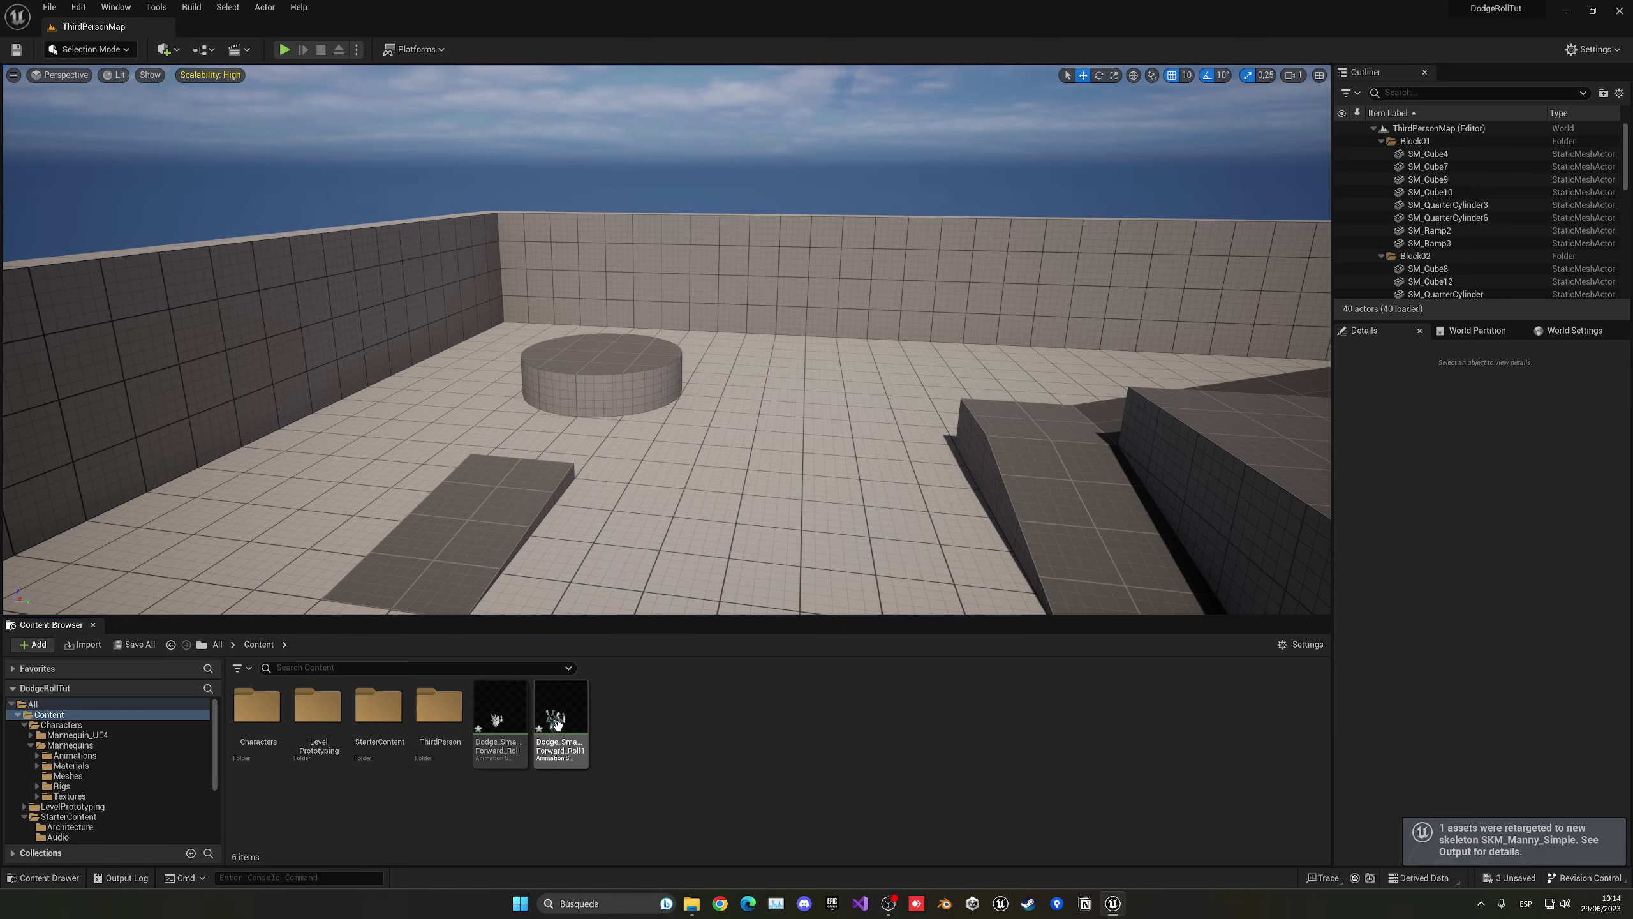
- Enable root motion on the retargeted roll animation and save the asset
double_click(557, 725)
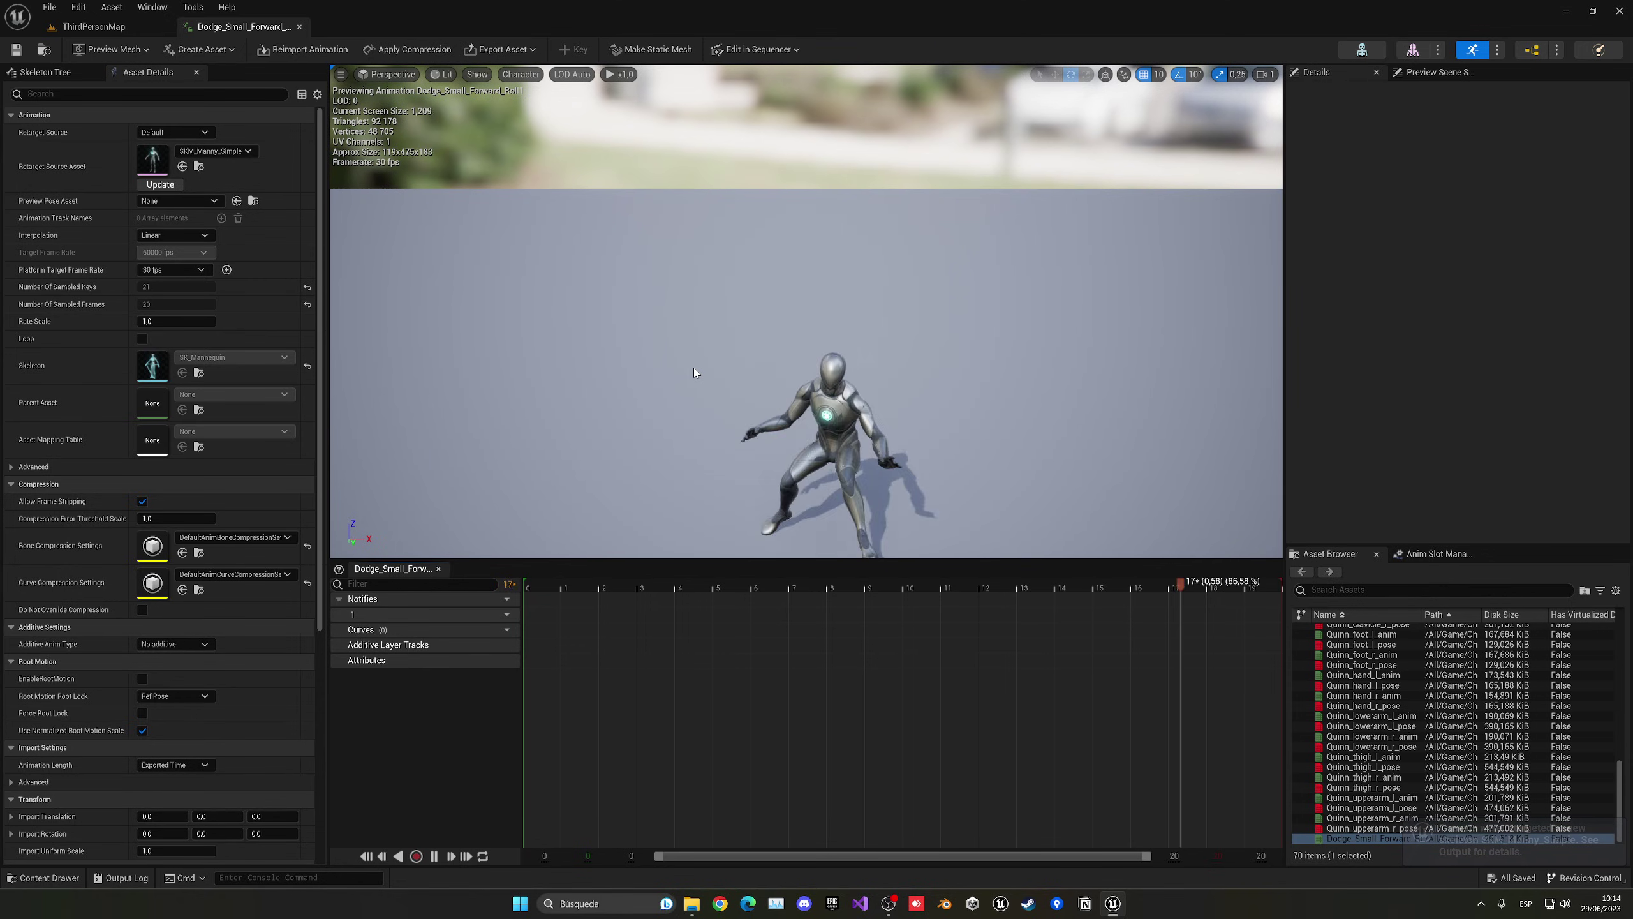
click(142, 679)
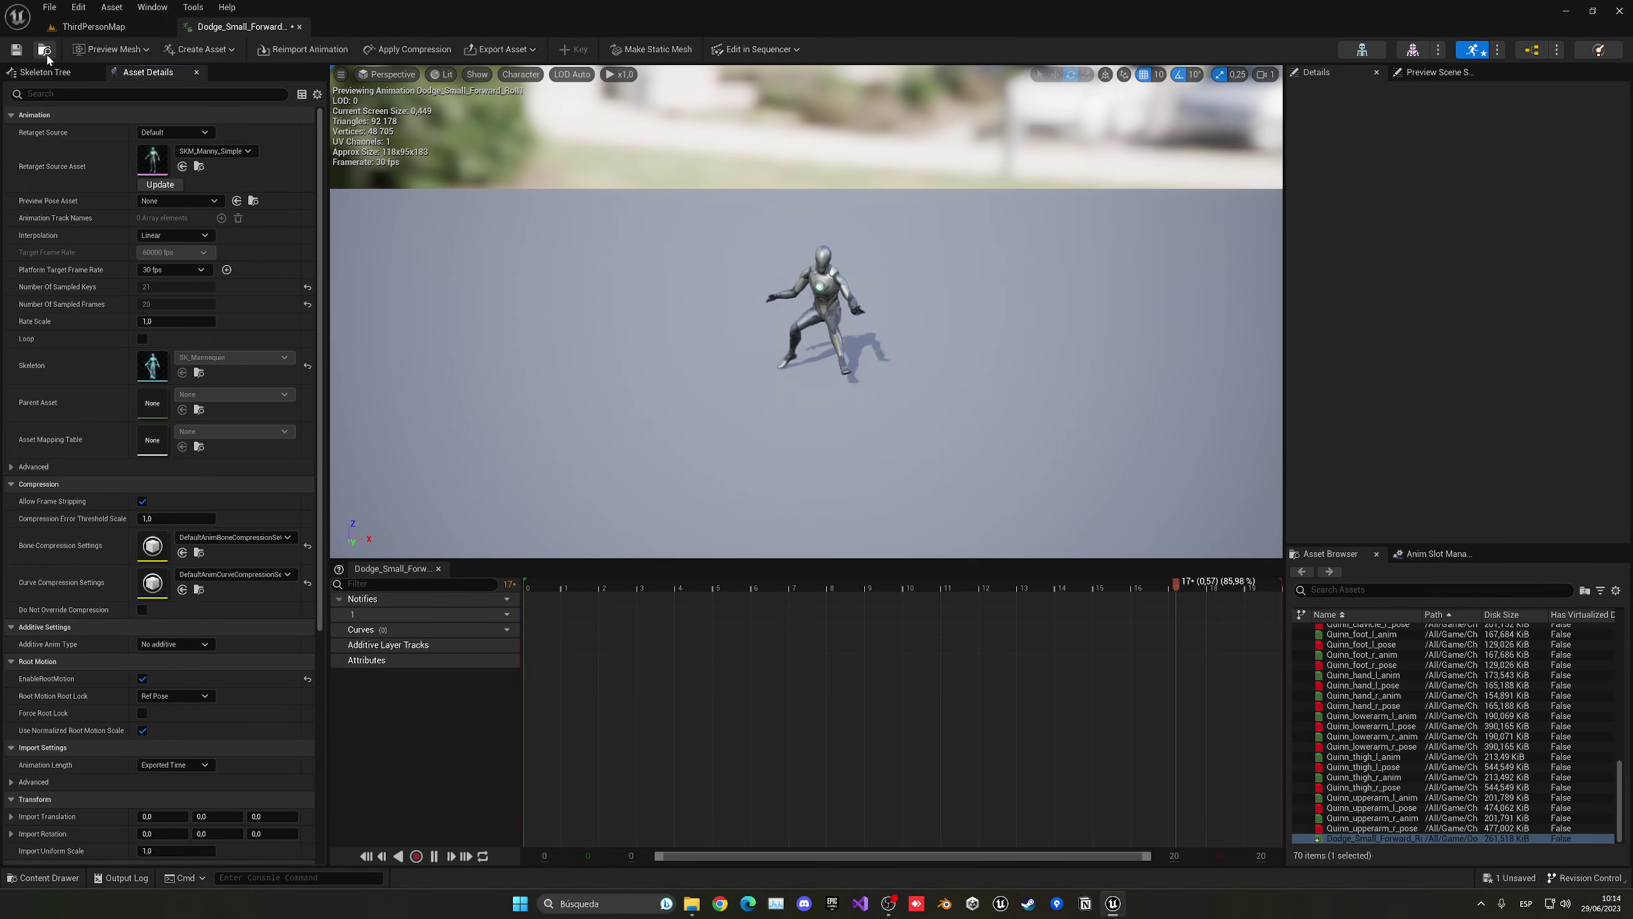
click(17, 51)
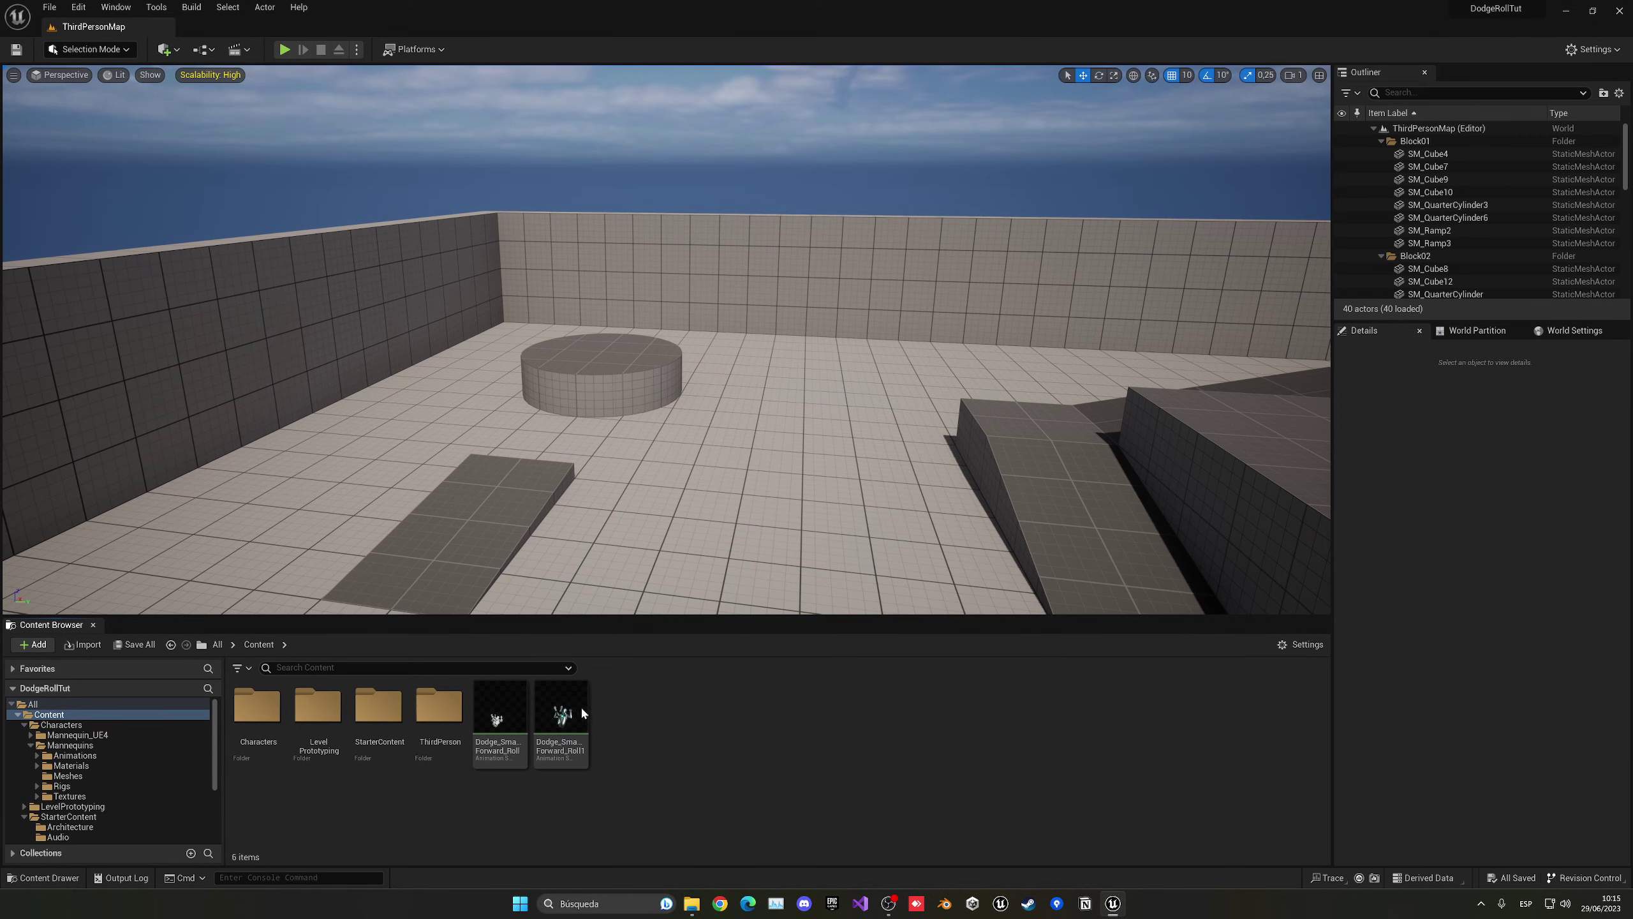
- Create an AnimMontage from the retargeted roll animation in the Content folder
click(581, 712)
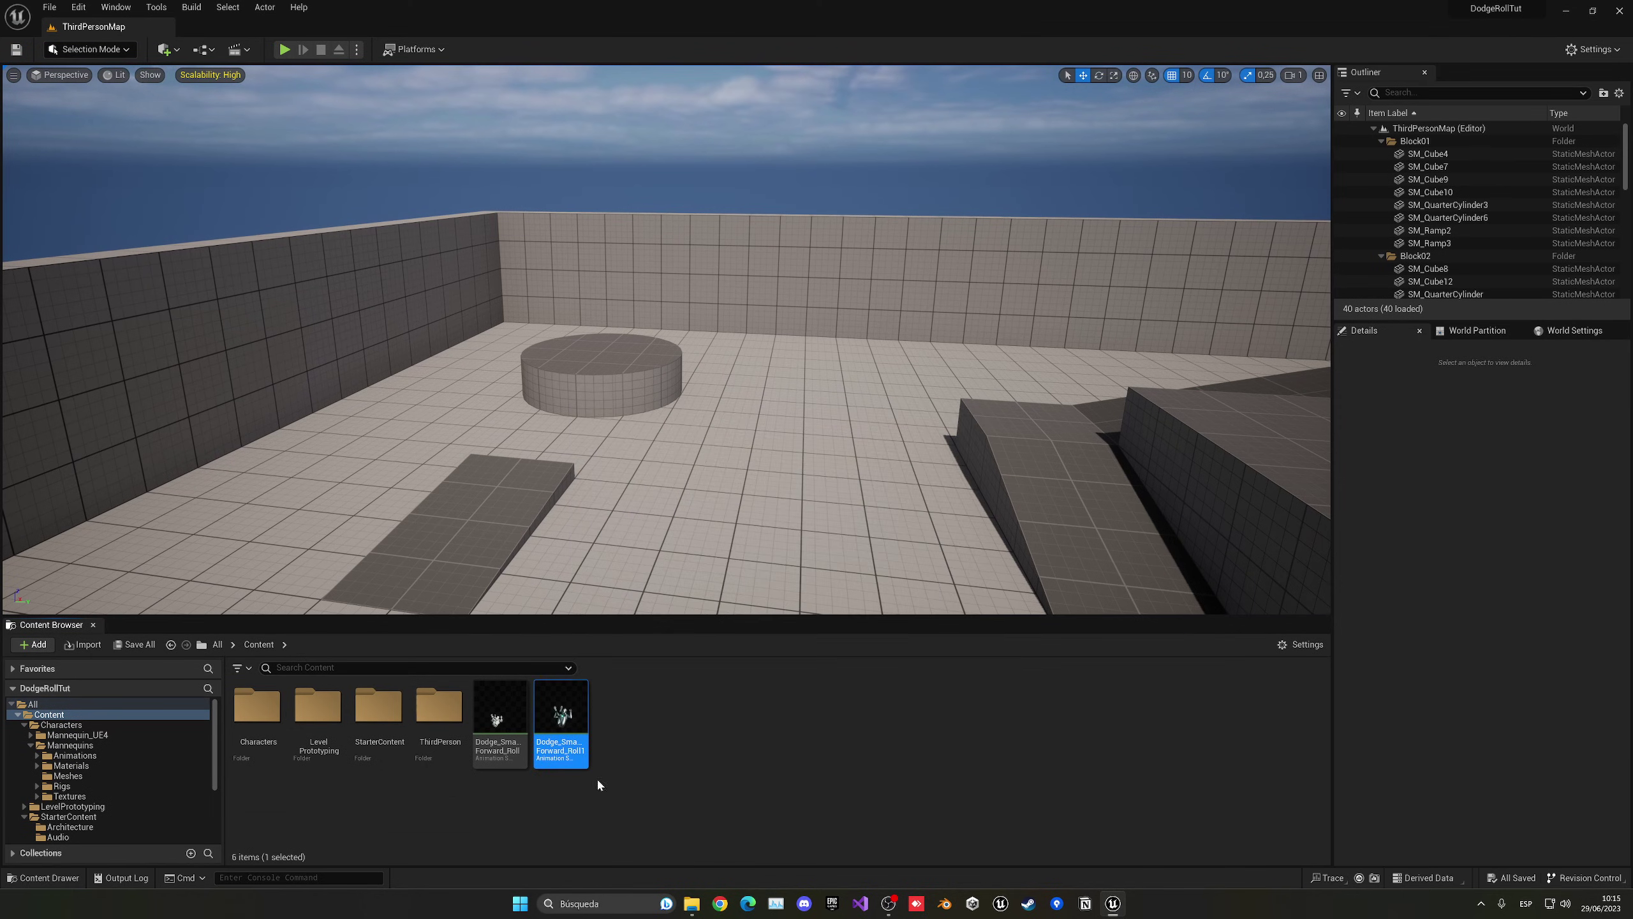
right_click(550, 713)
mouse_move(682, 341)
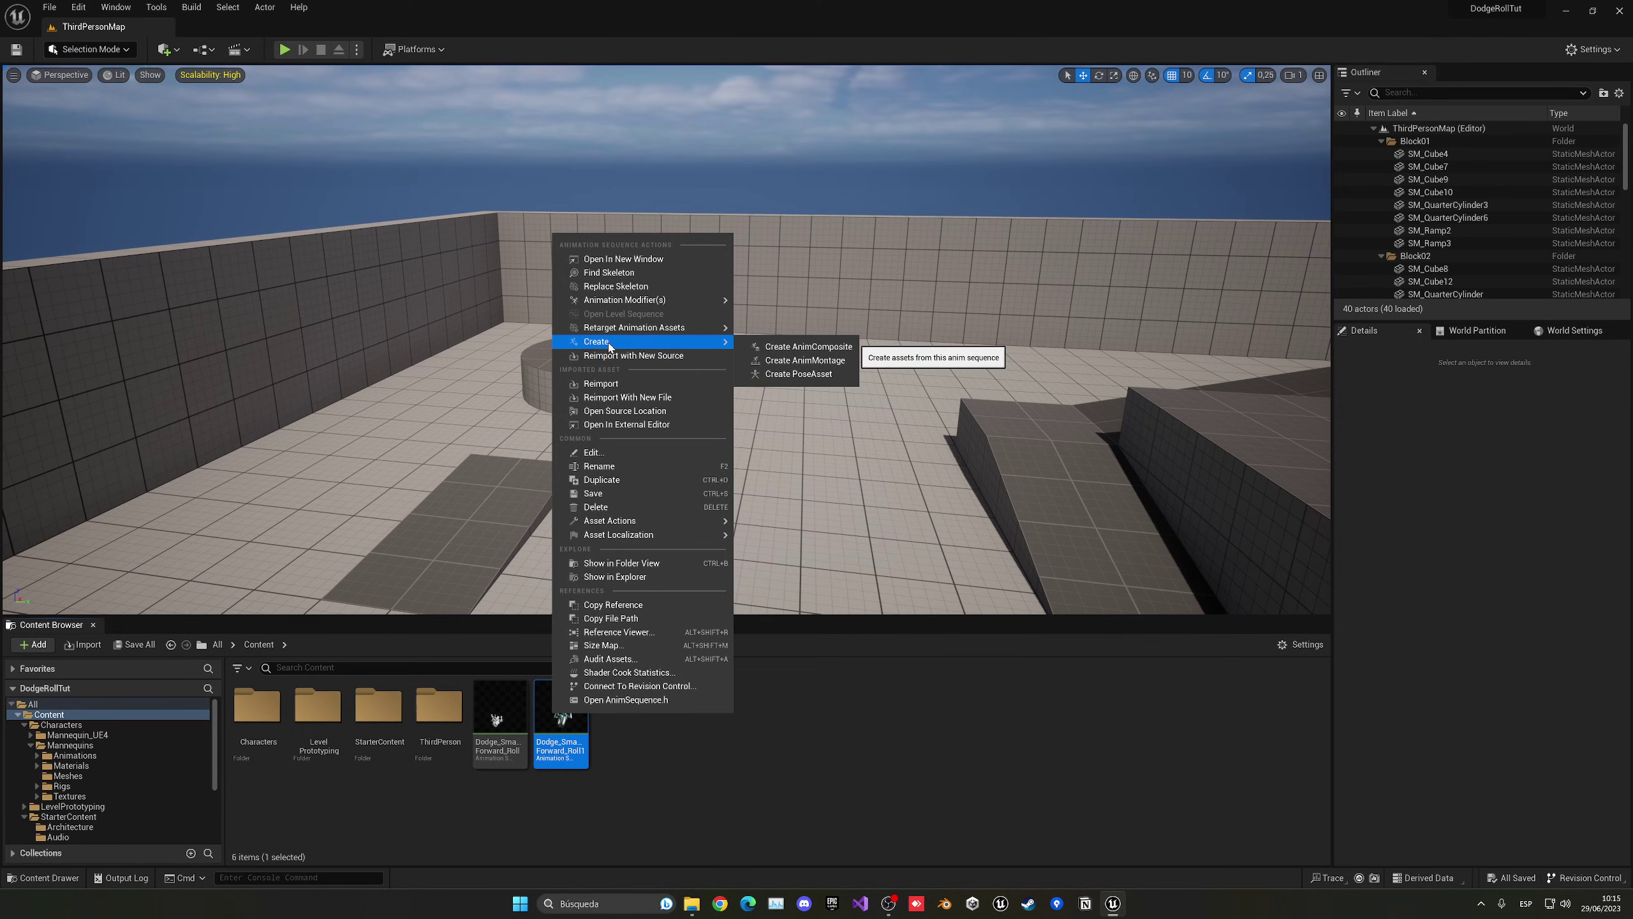
click(805, 361)
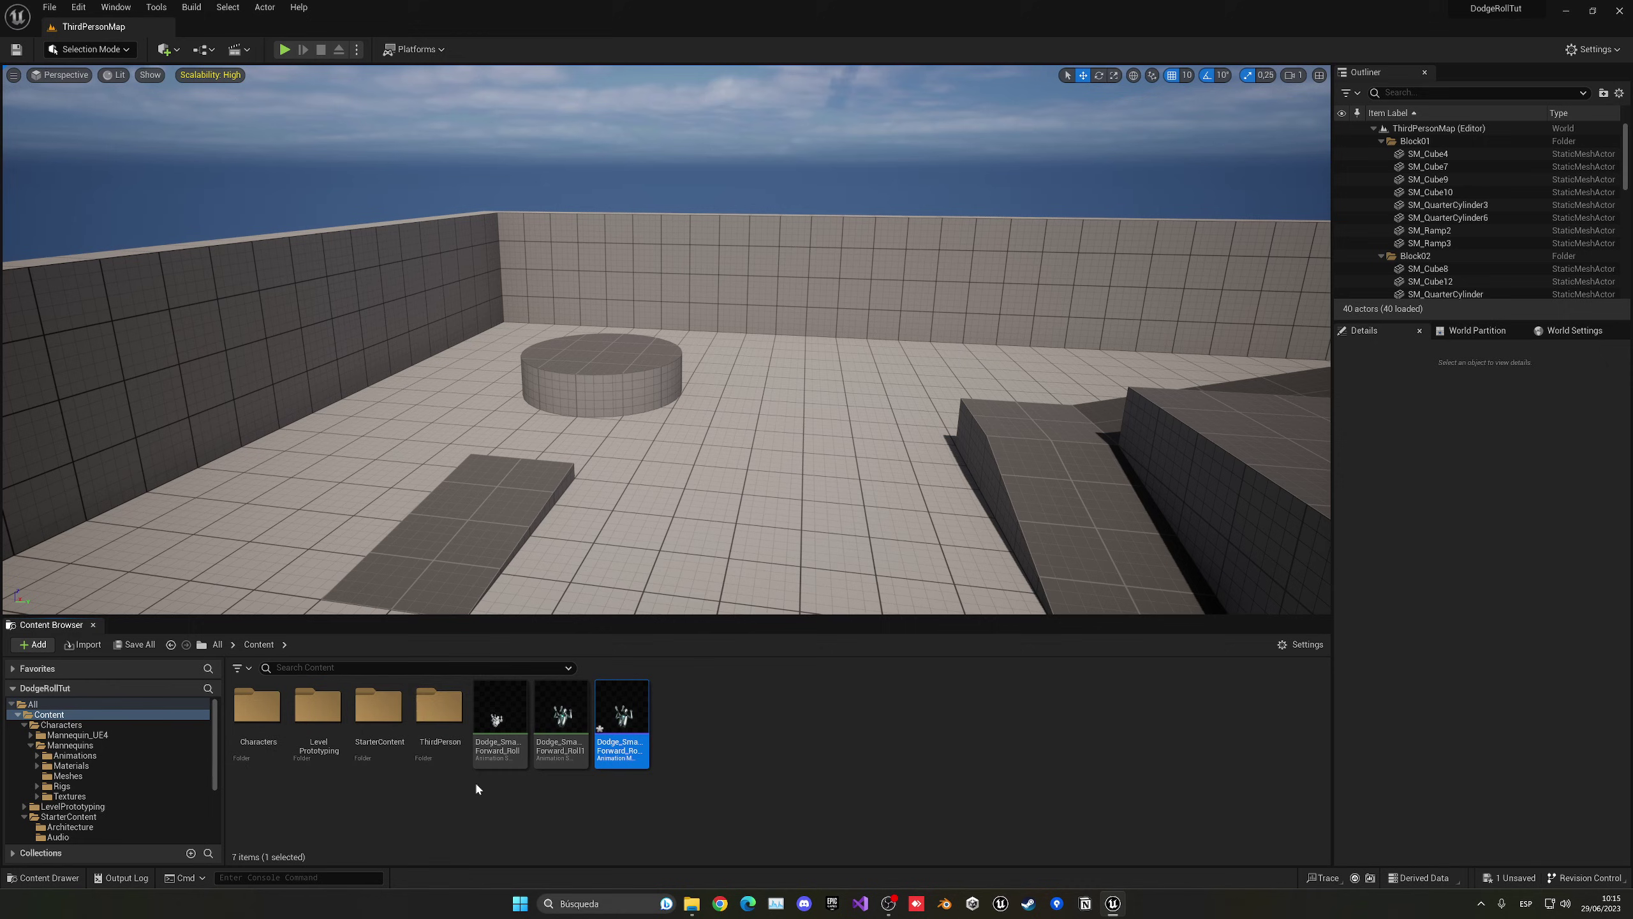
- Open the BP_ThirdPersonCharacter blueprint from the ThirdPerson Blueprints folder and close the Compiler Results
double_click(440, 734)
click(257, 734)
double_click(258, 734)
double_click(258, 734)
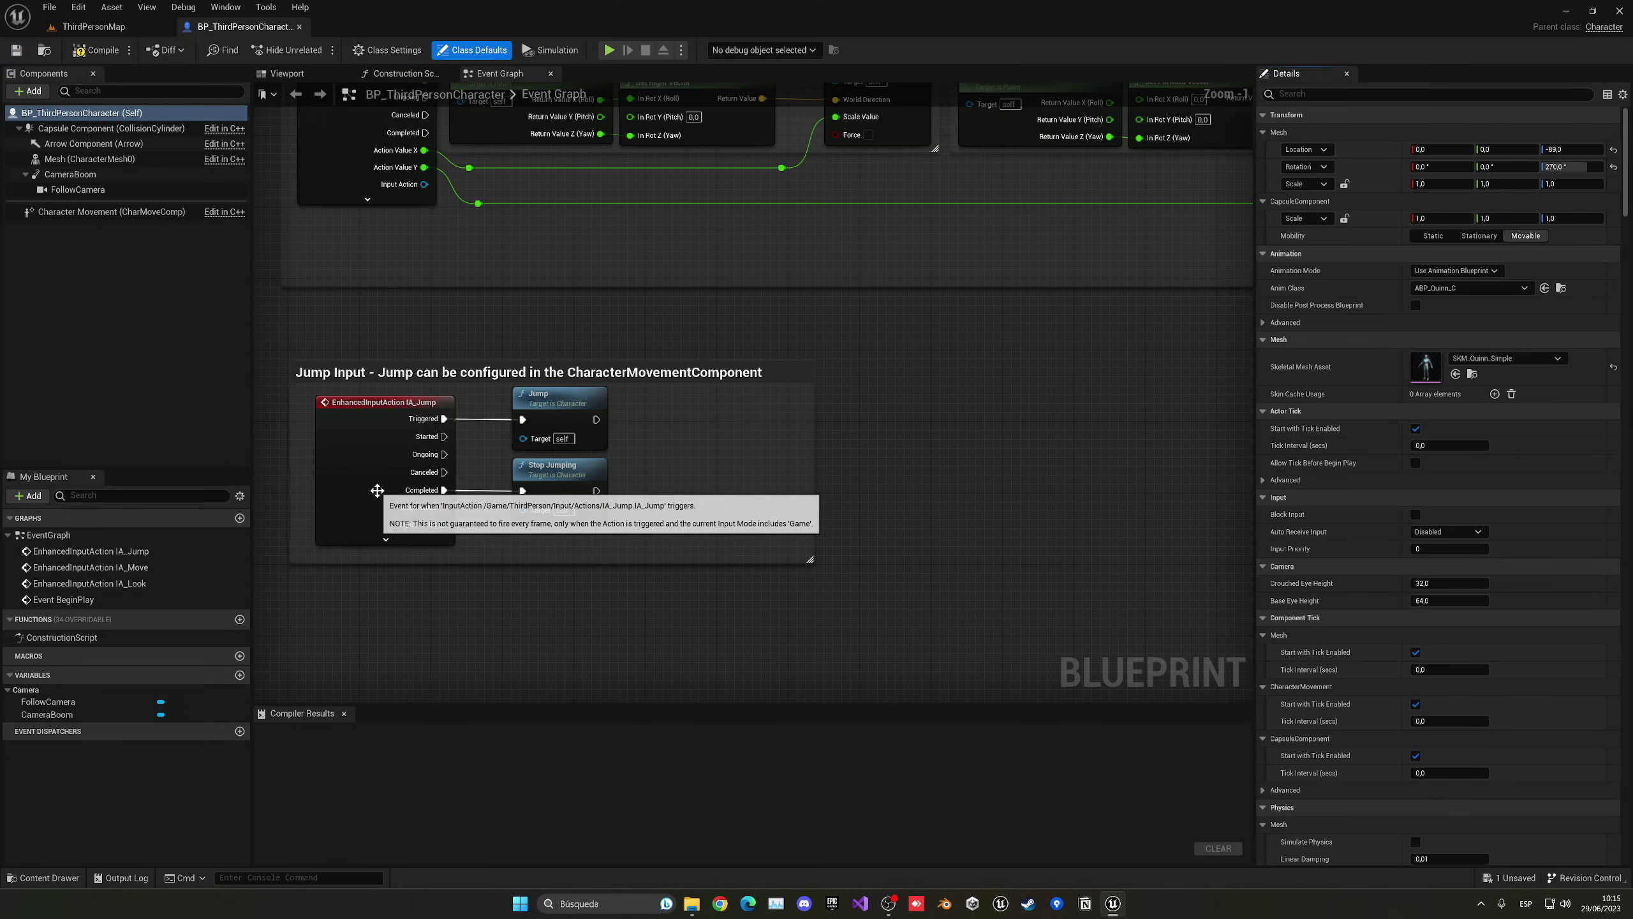
click(342, 713)
- Delete the Jump and Stop Jumping nodes from the Jump Input section of the Event Graph
scroll(749, 494, down, 6)
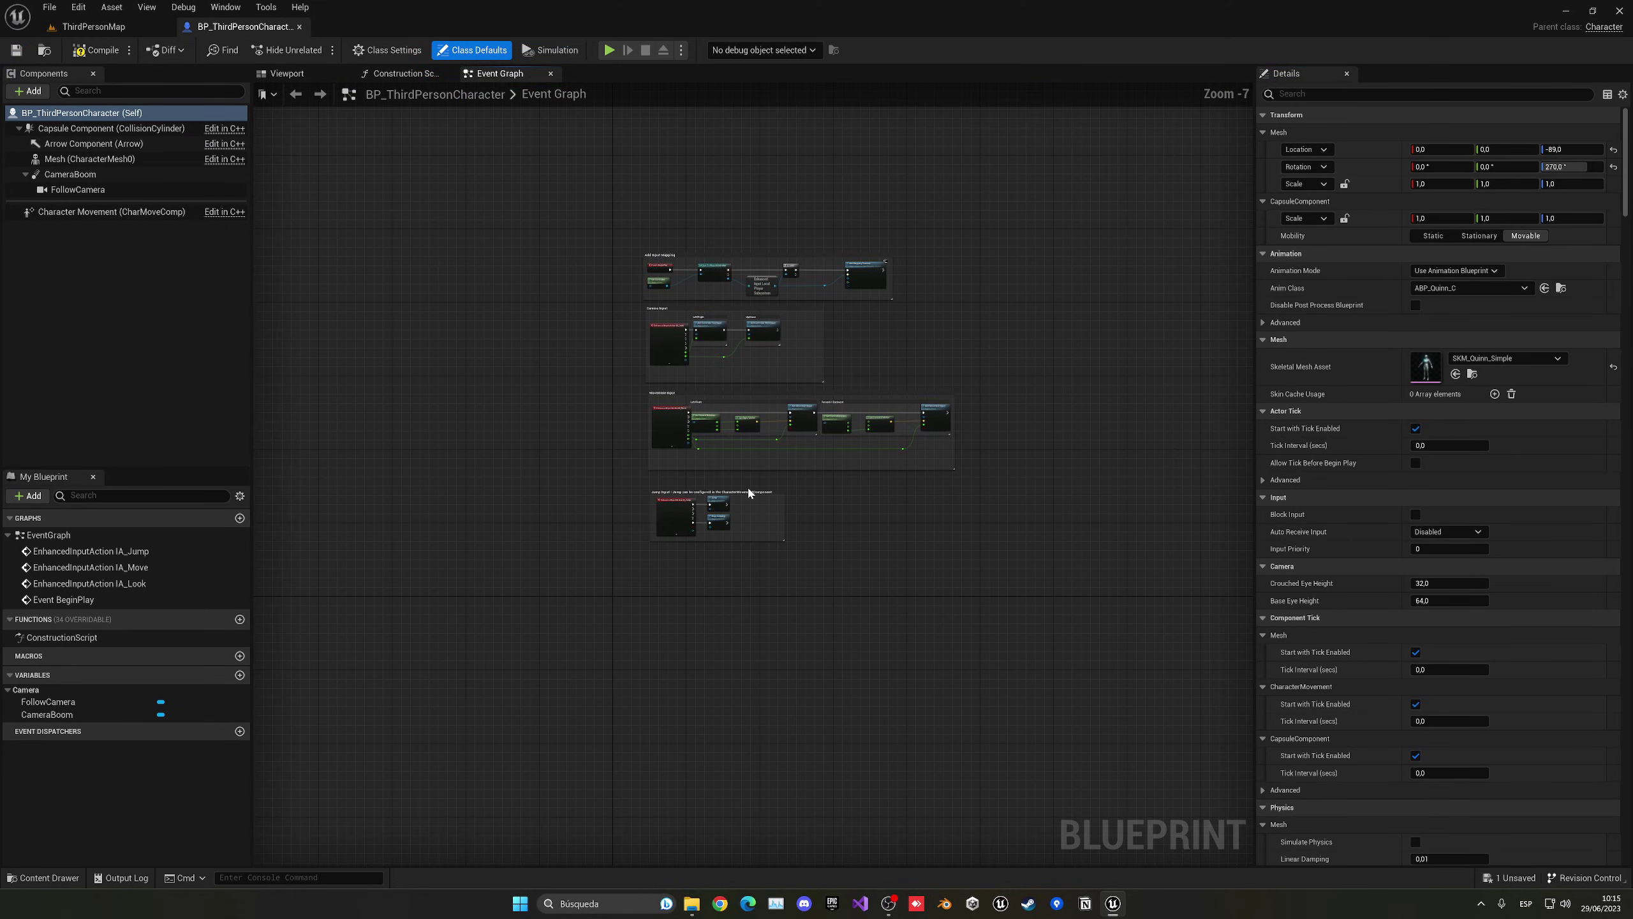
scroll(714, 515, up, 7)
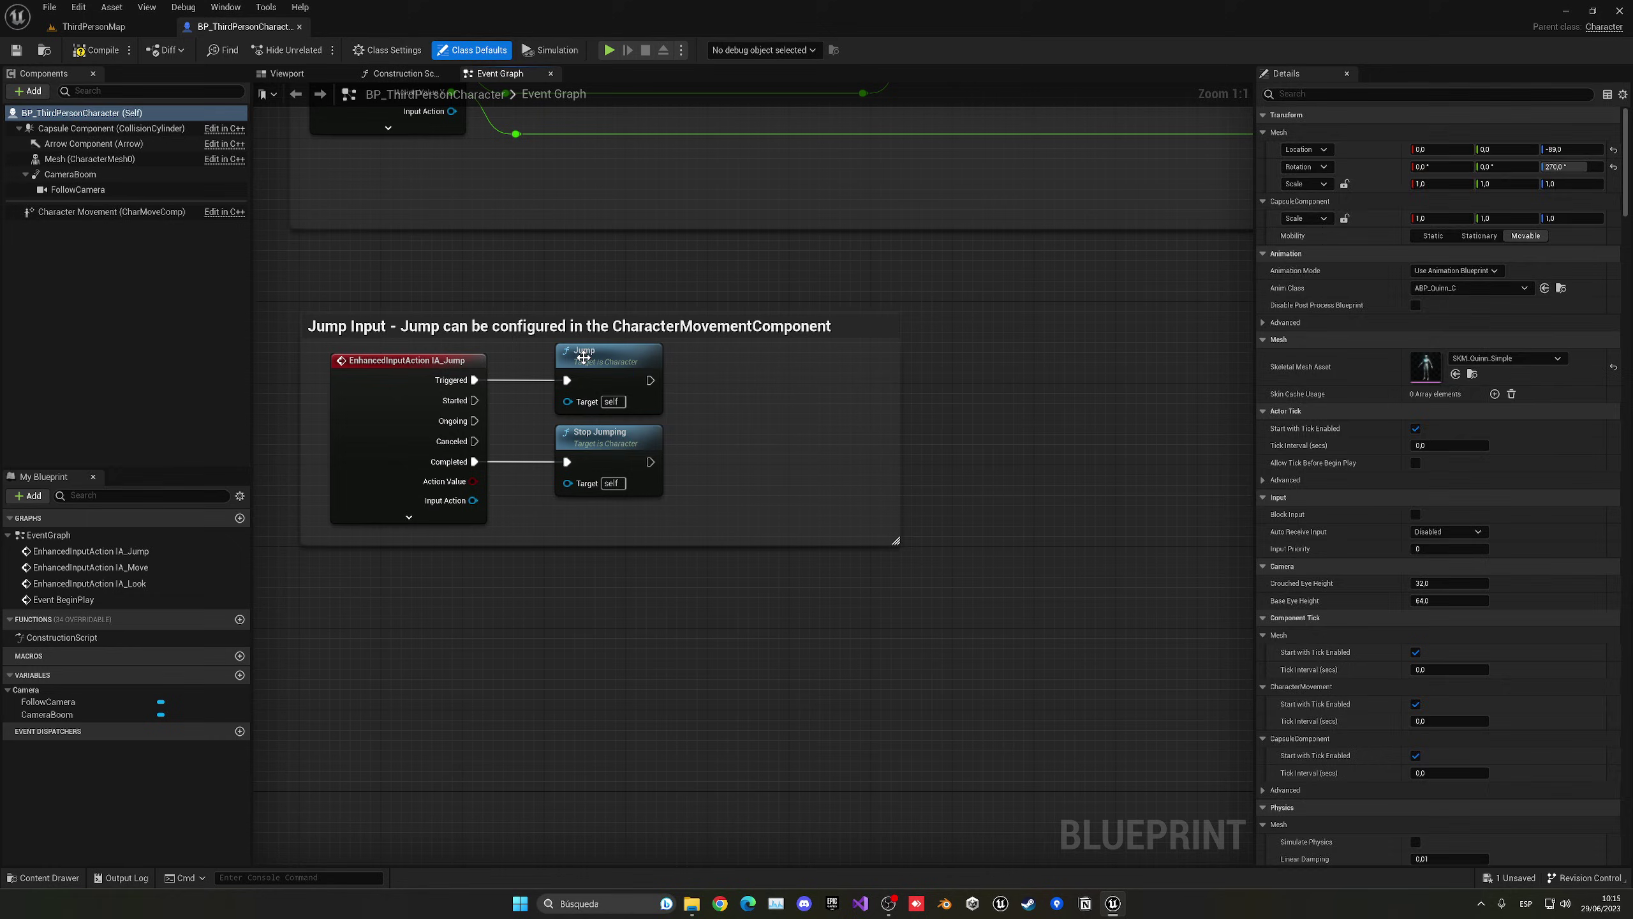
click(587, 362)
shift+click(611, 438)
key(Delete)
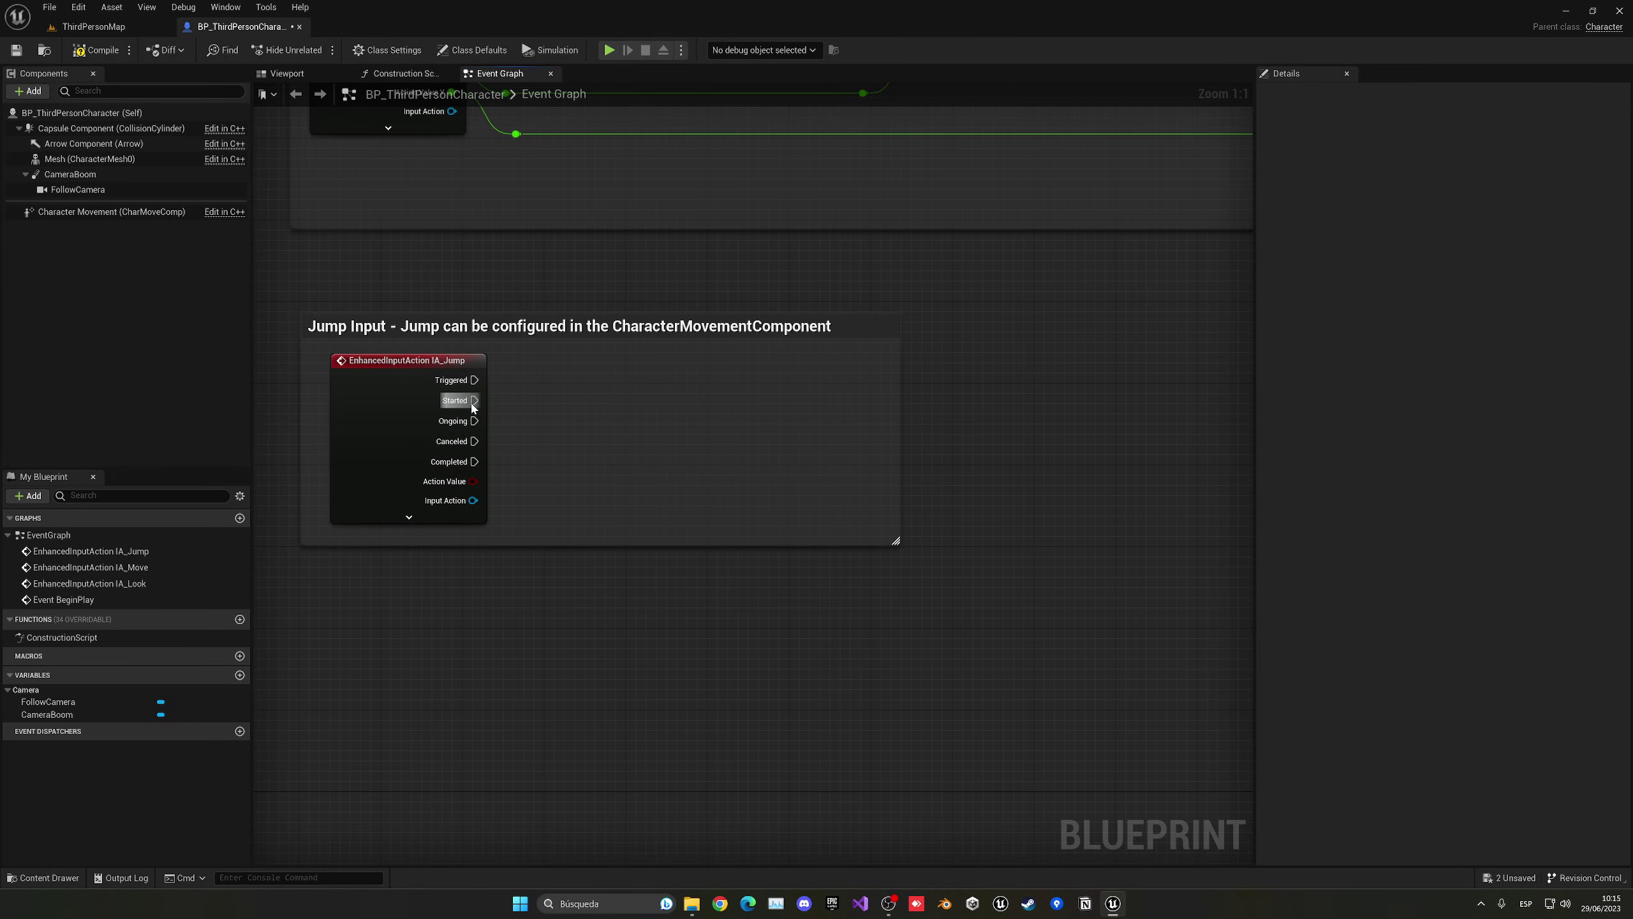
- Connect a Play Anim Montage node to IA_Jump's Started output, assign it the dodge roll montage, and save the blueprint
drag(472, 406, 568, 405)
text(play mont)
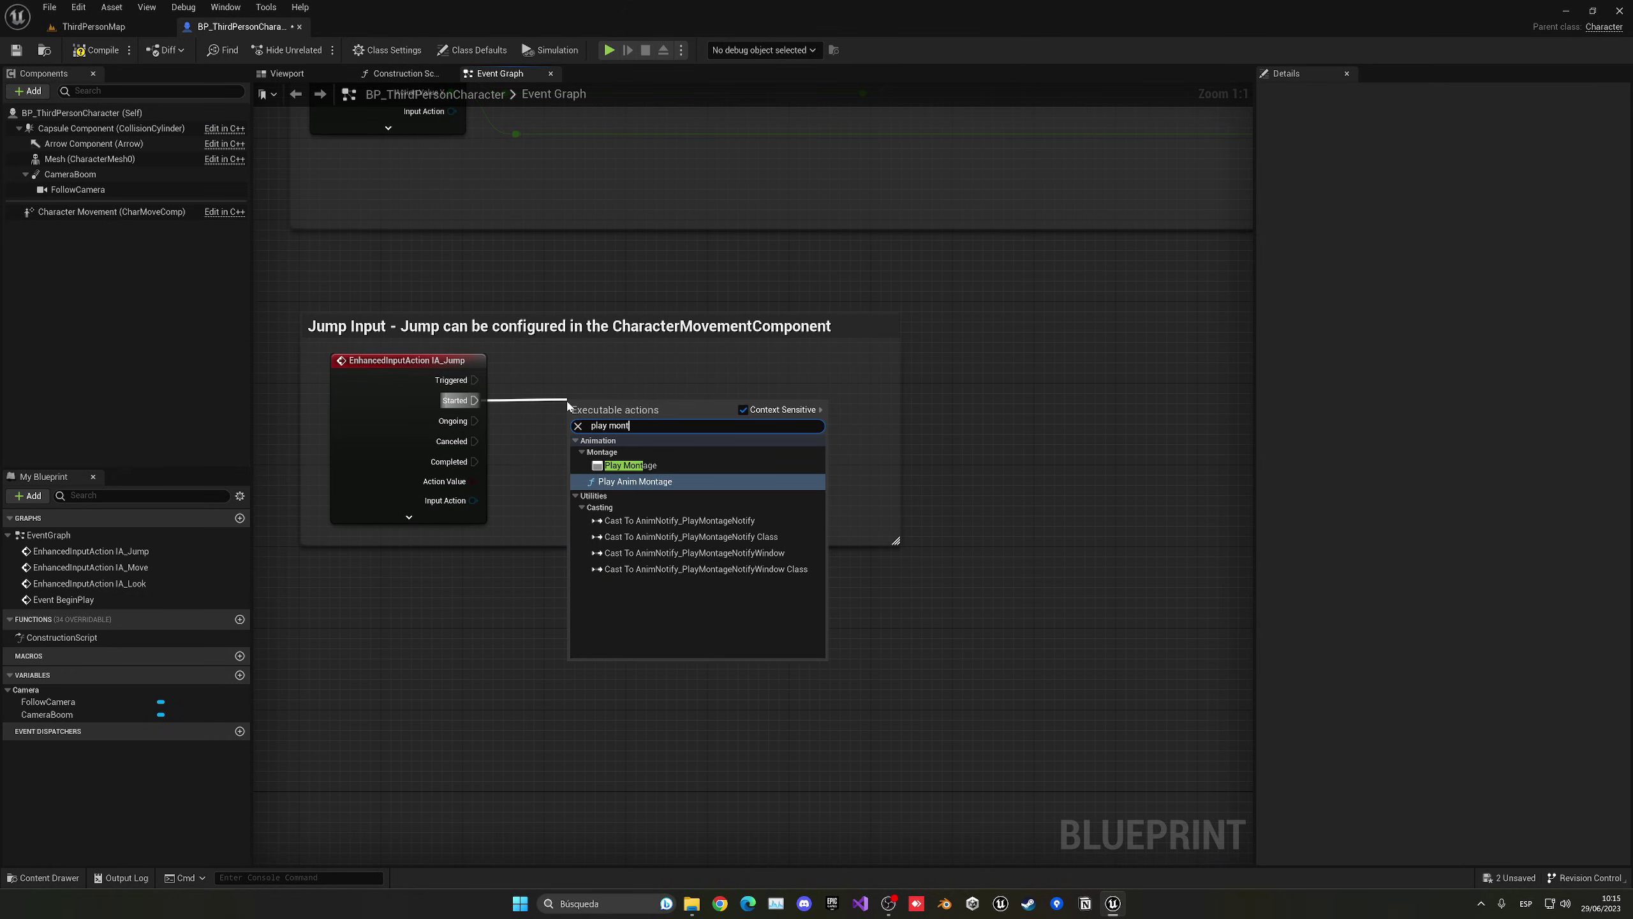
click(635, 482)
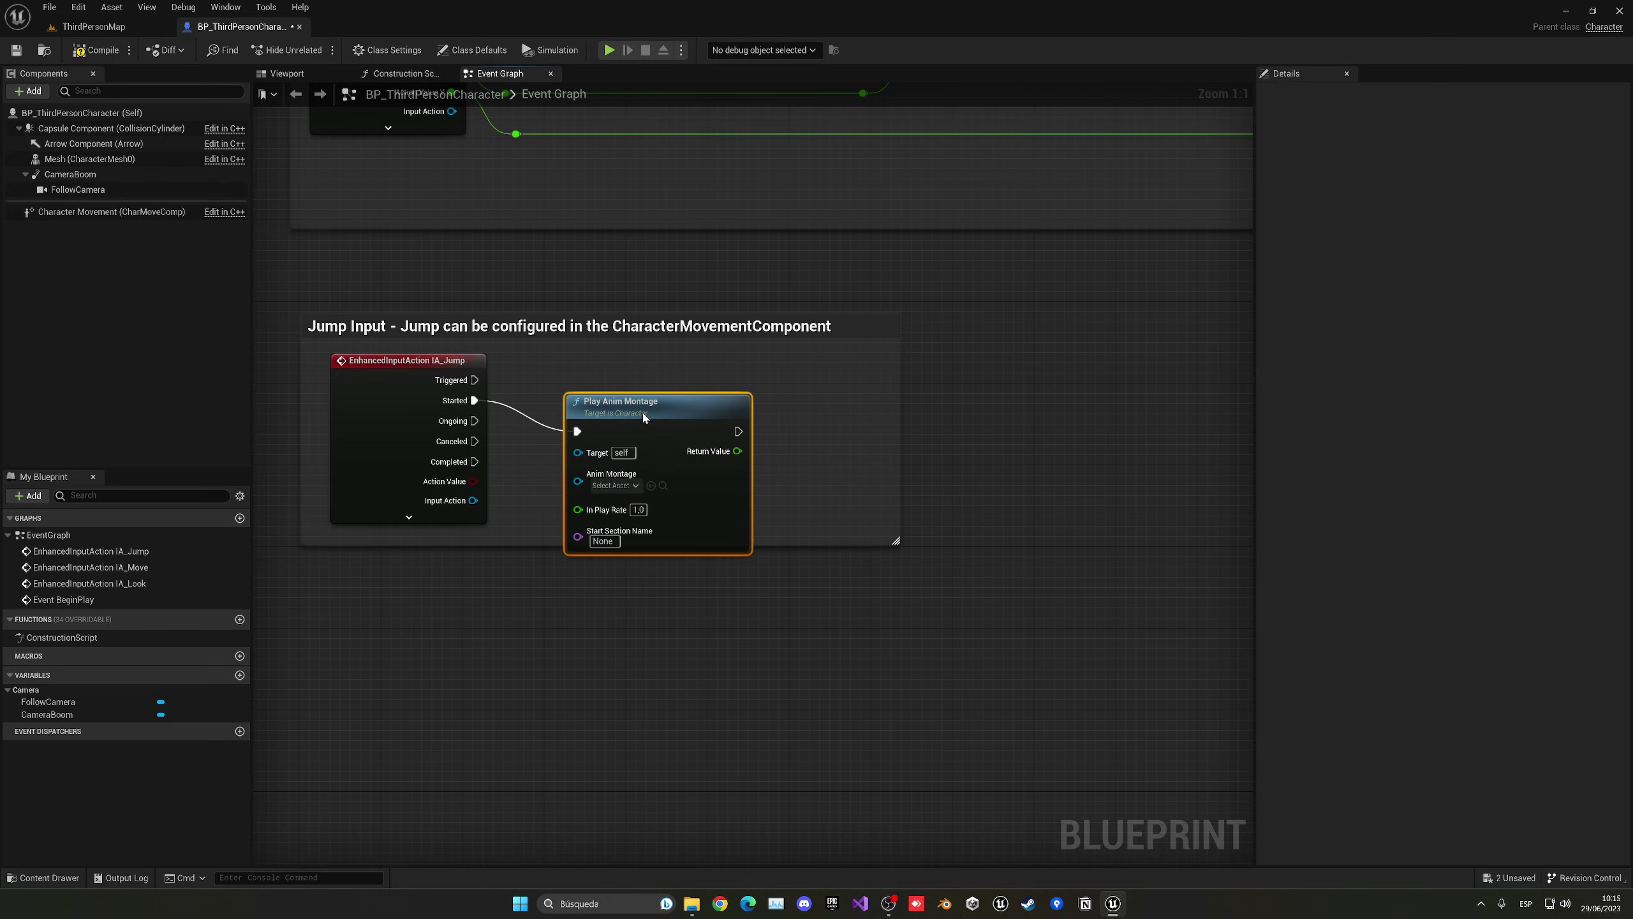
right_drag(806, 451, 787, 372)
click(610, 376)
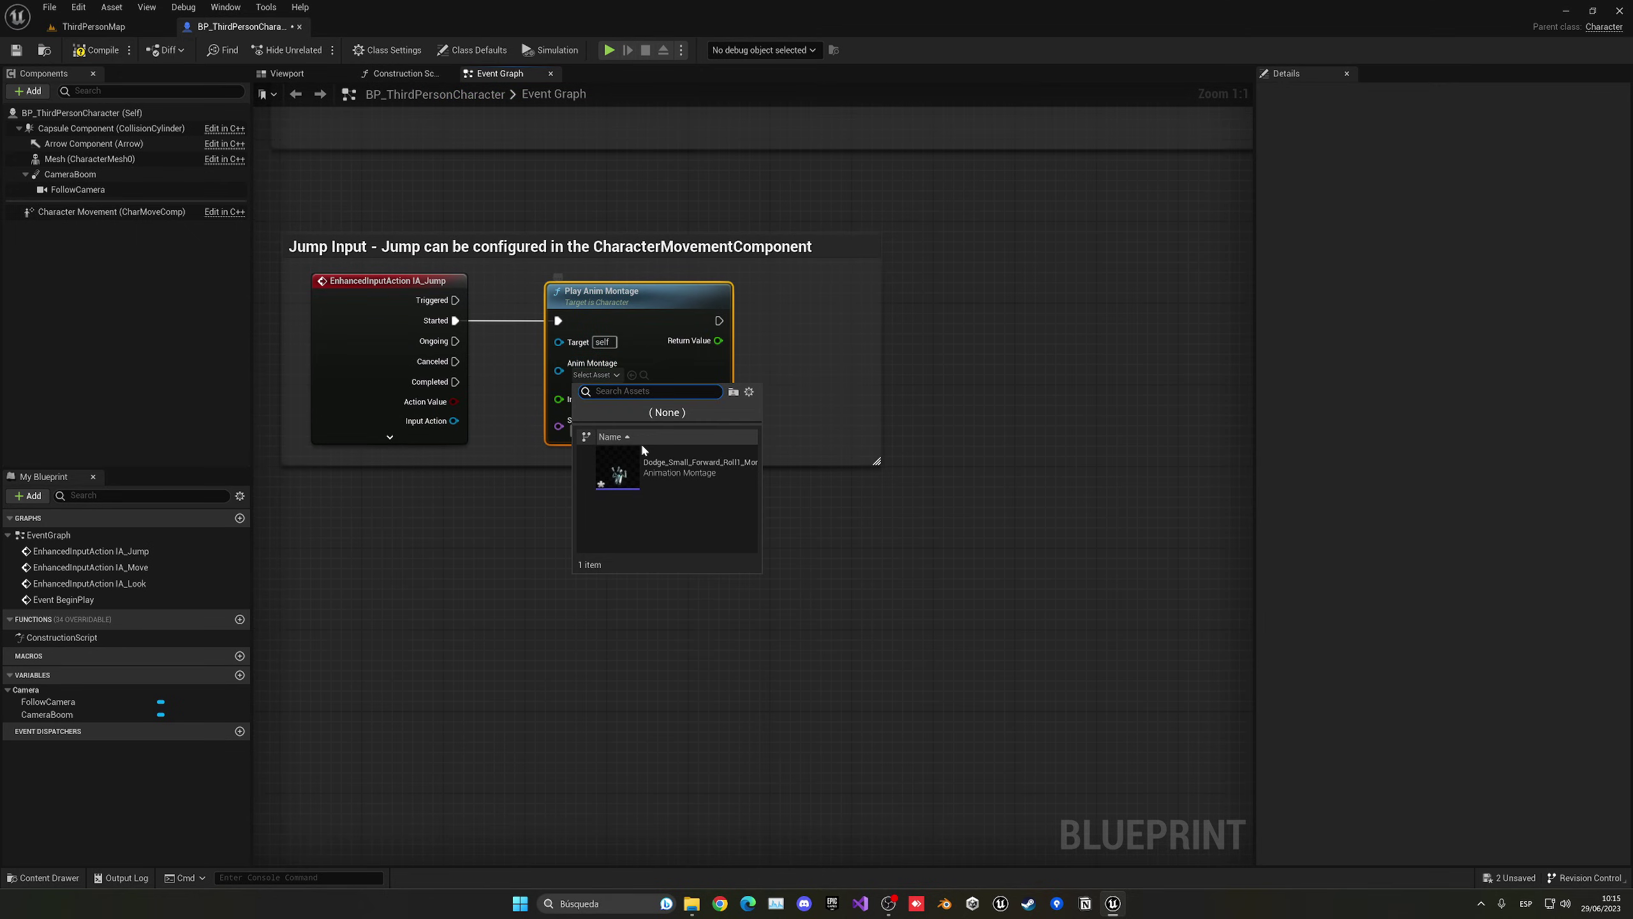
click(657, 465)
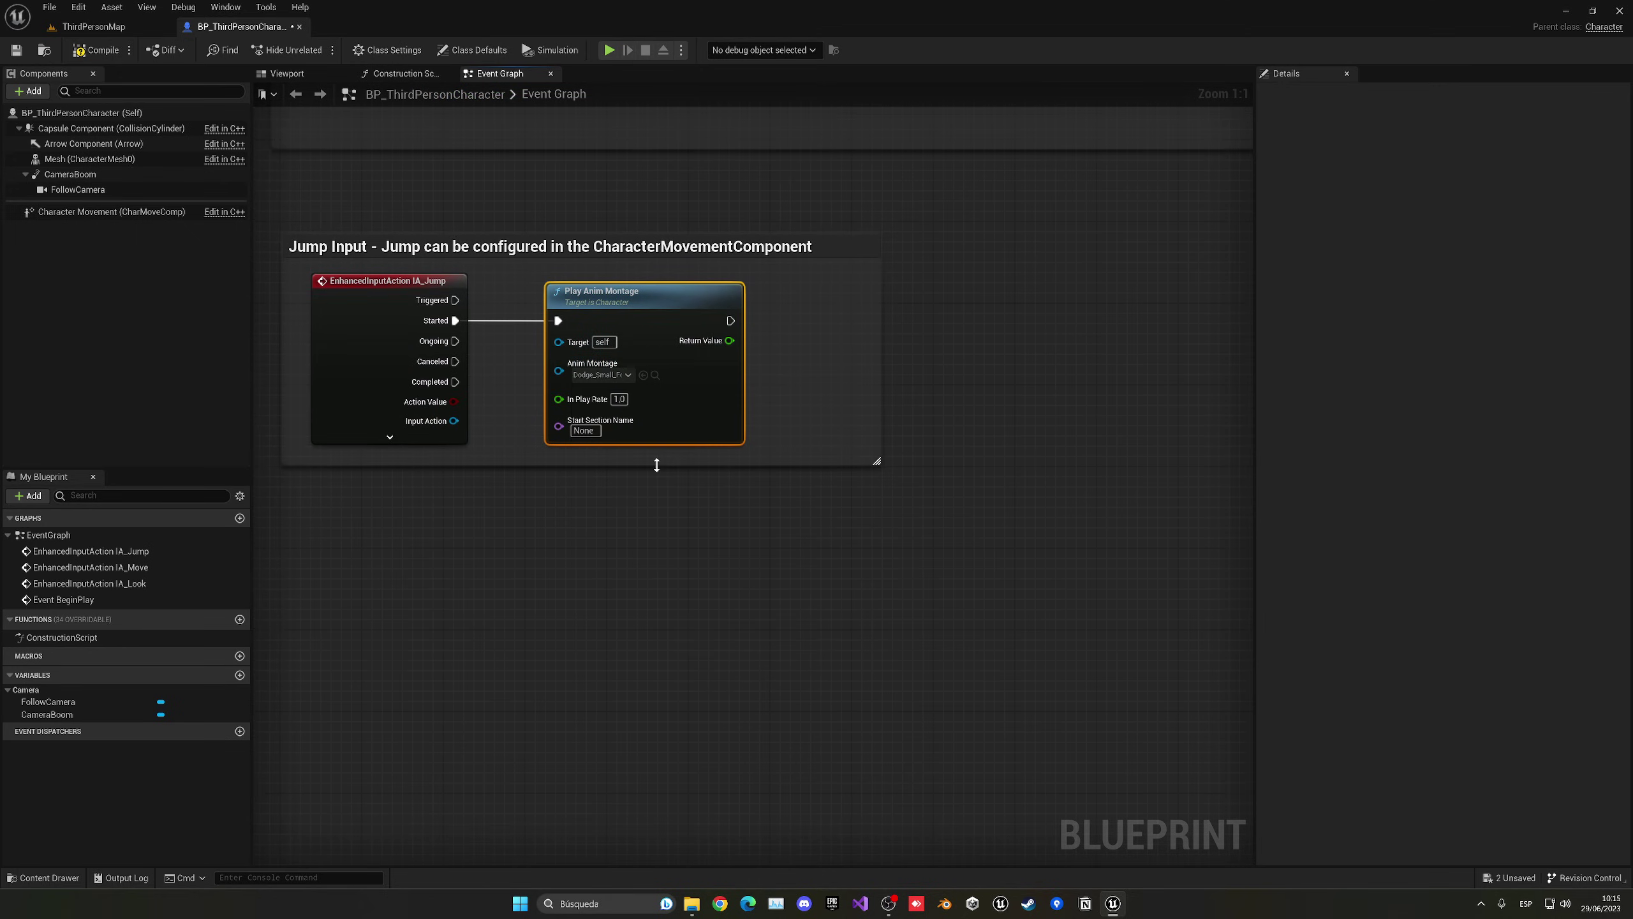
click(54, 49)
- Play the level in full screen and test the character's dodge roll repeatedly while moving around the map
click(284, 50)
key(F11)
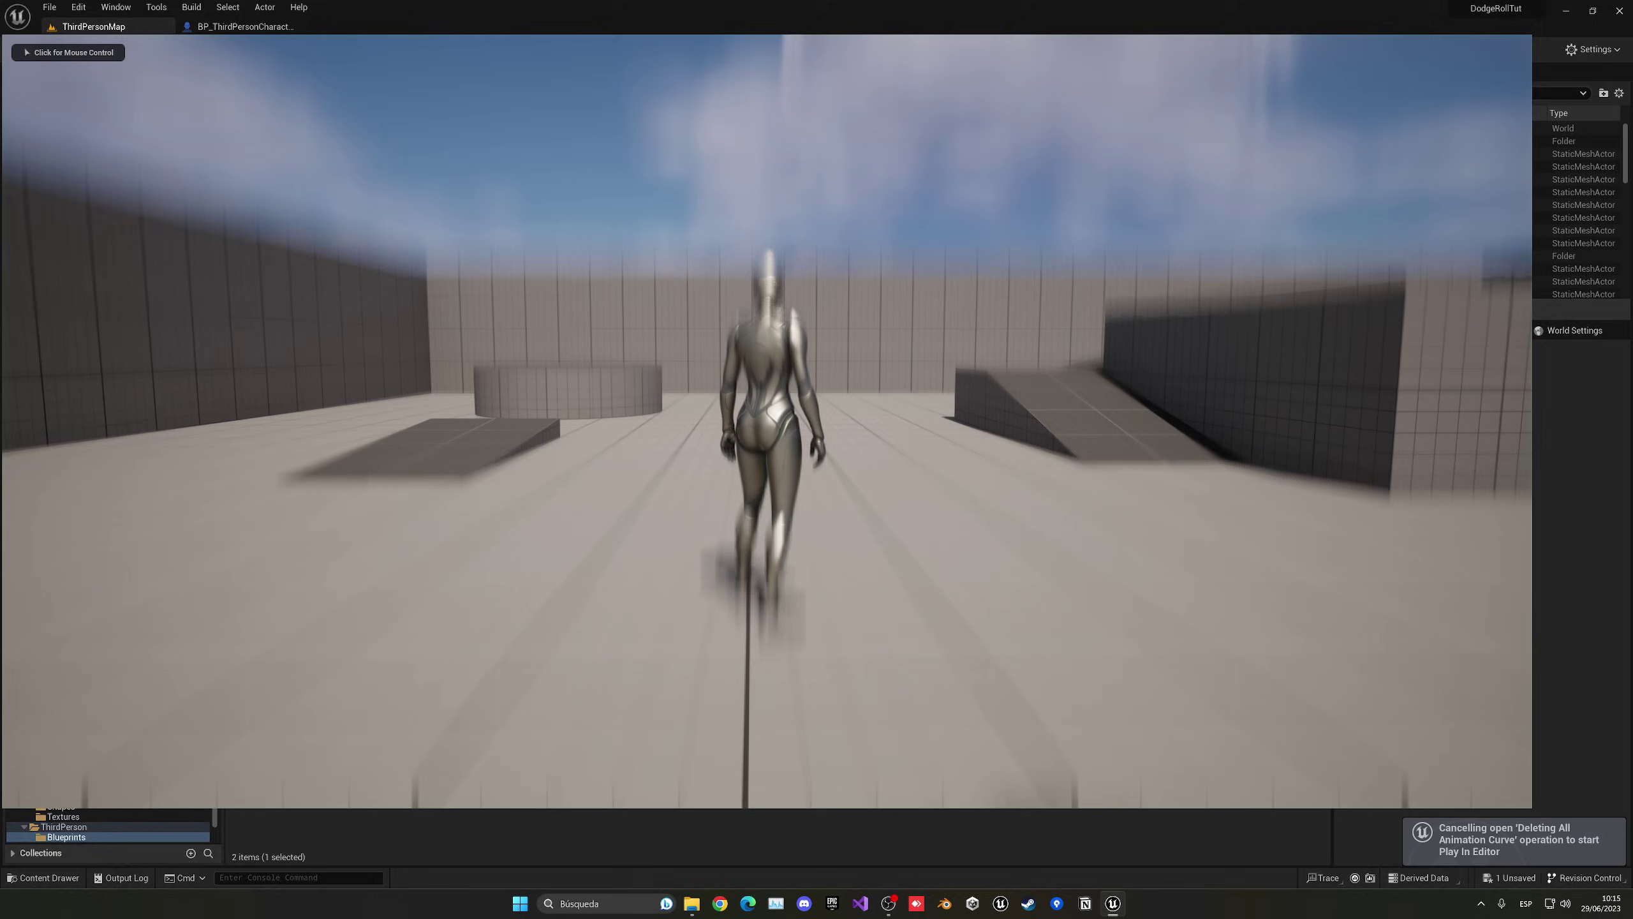
key(c)
key(c)
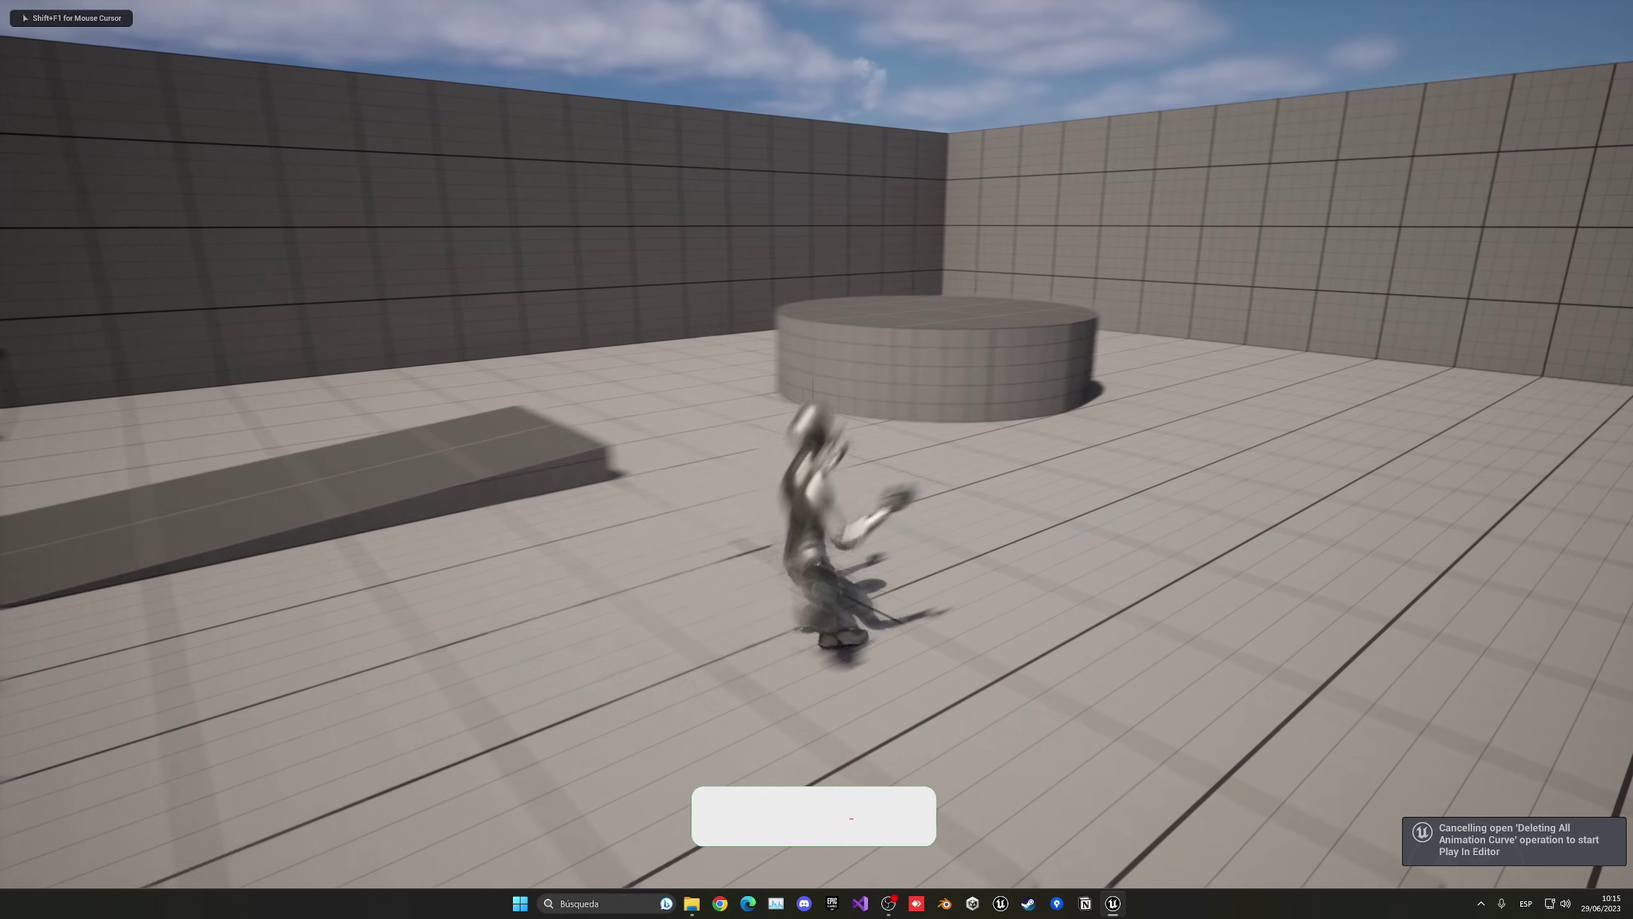
key(c)
key(c)
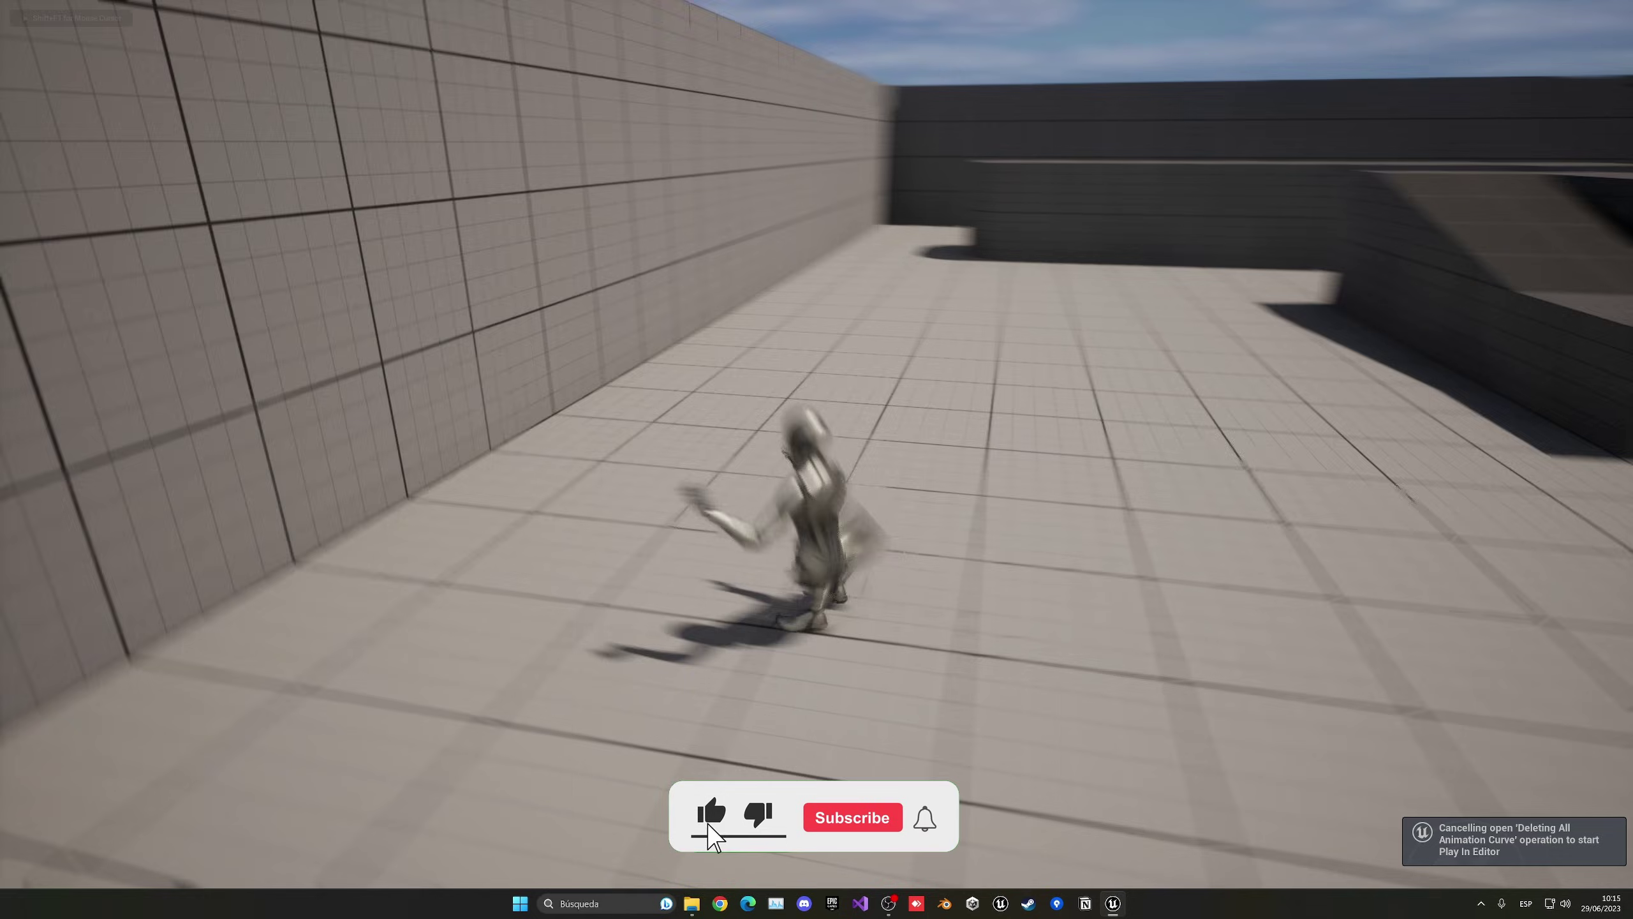
key(c)
key(c)
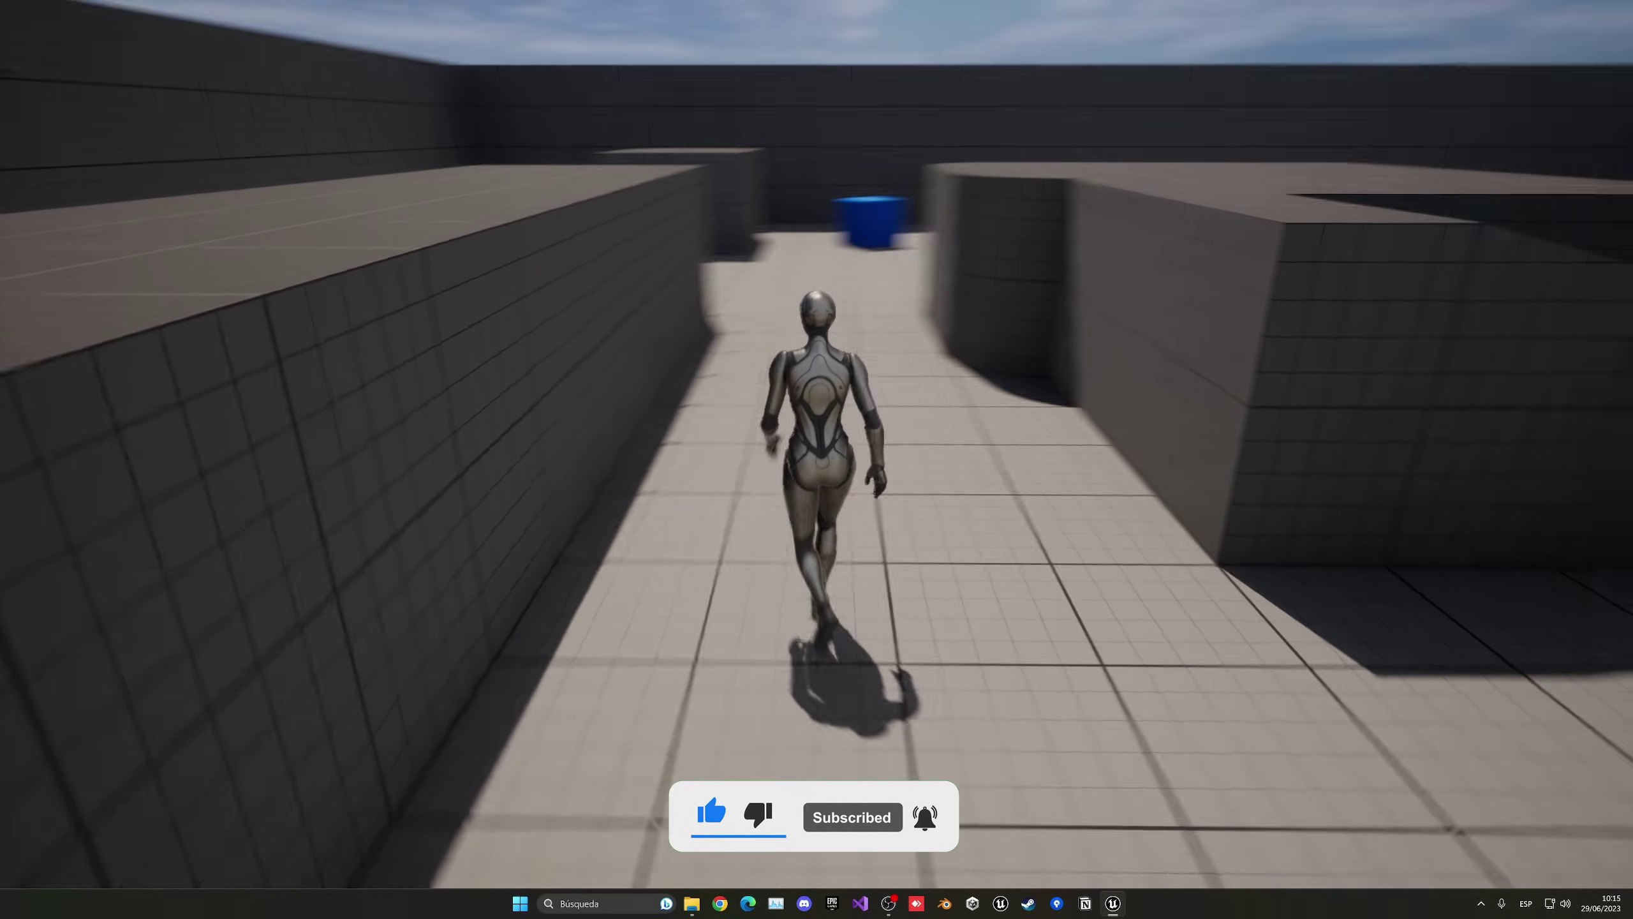
key(c)
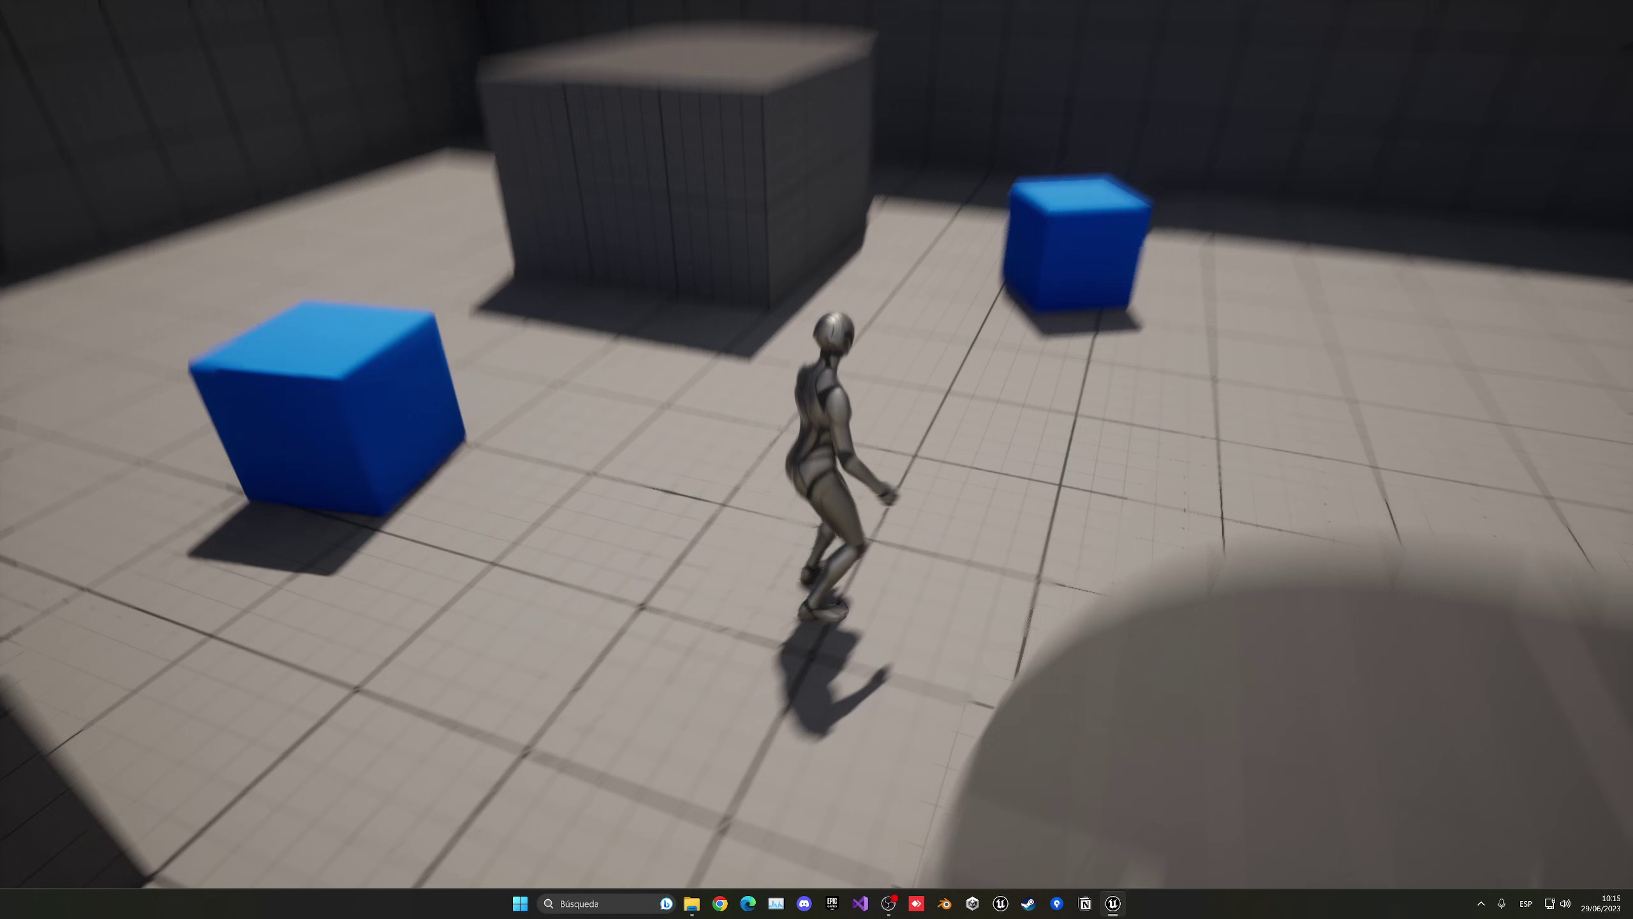
- Stop the full-screen play session and locate the Mesh component's Anim Class asset from the BP_ThirdPersonCharacter blueprint
key(Escape)
key(F11)
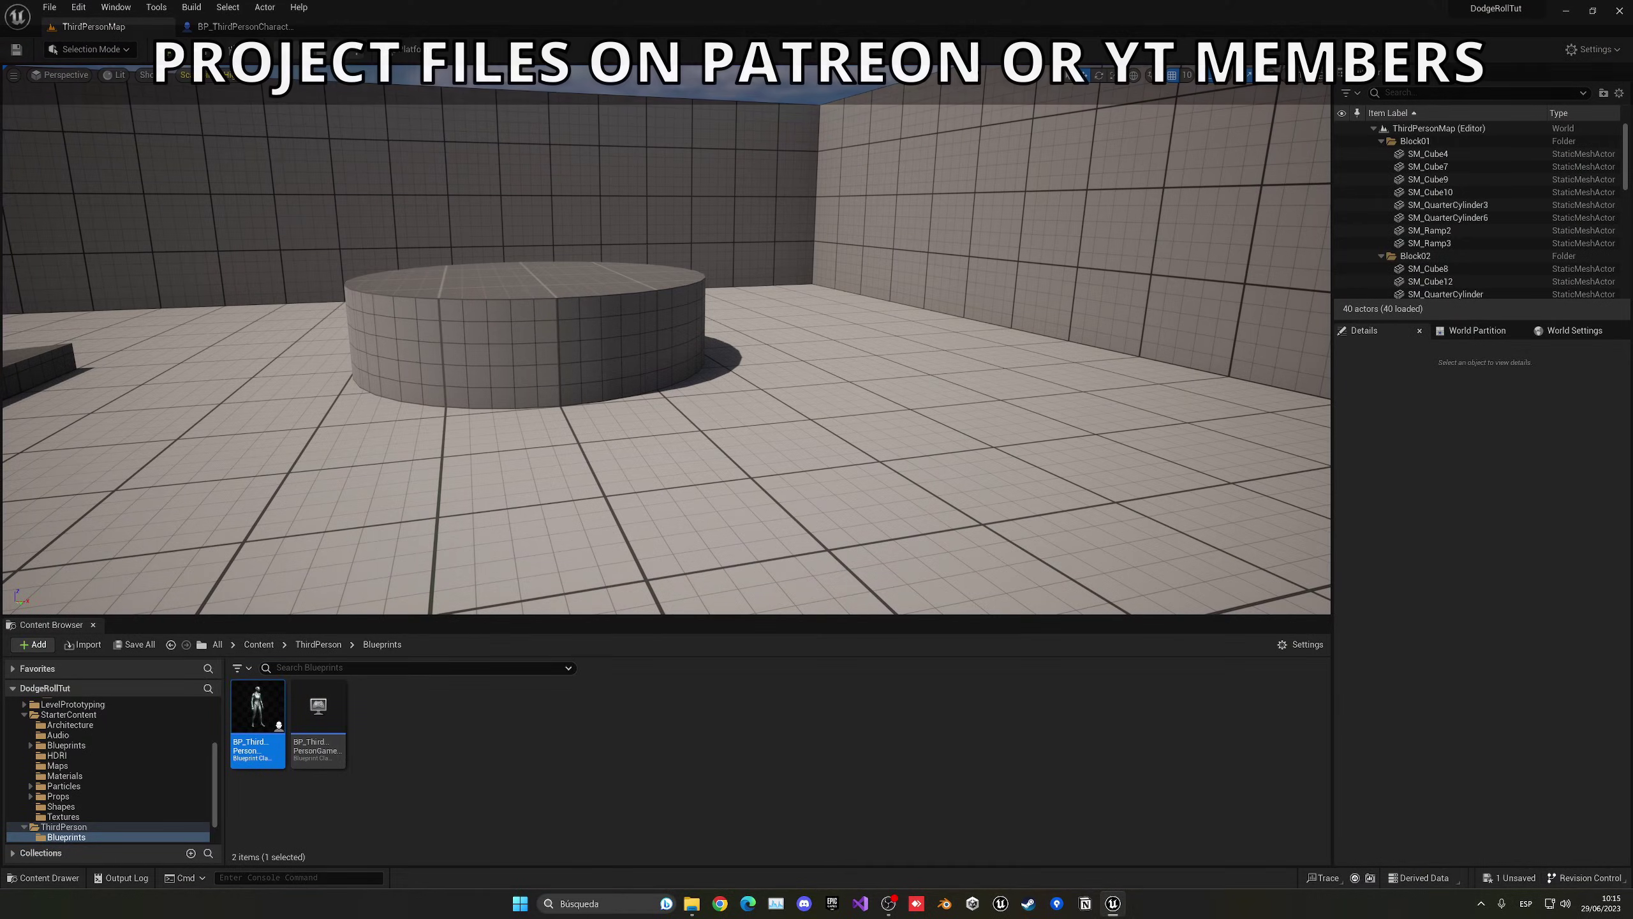
click(267, 30)
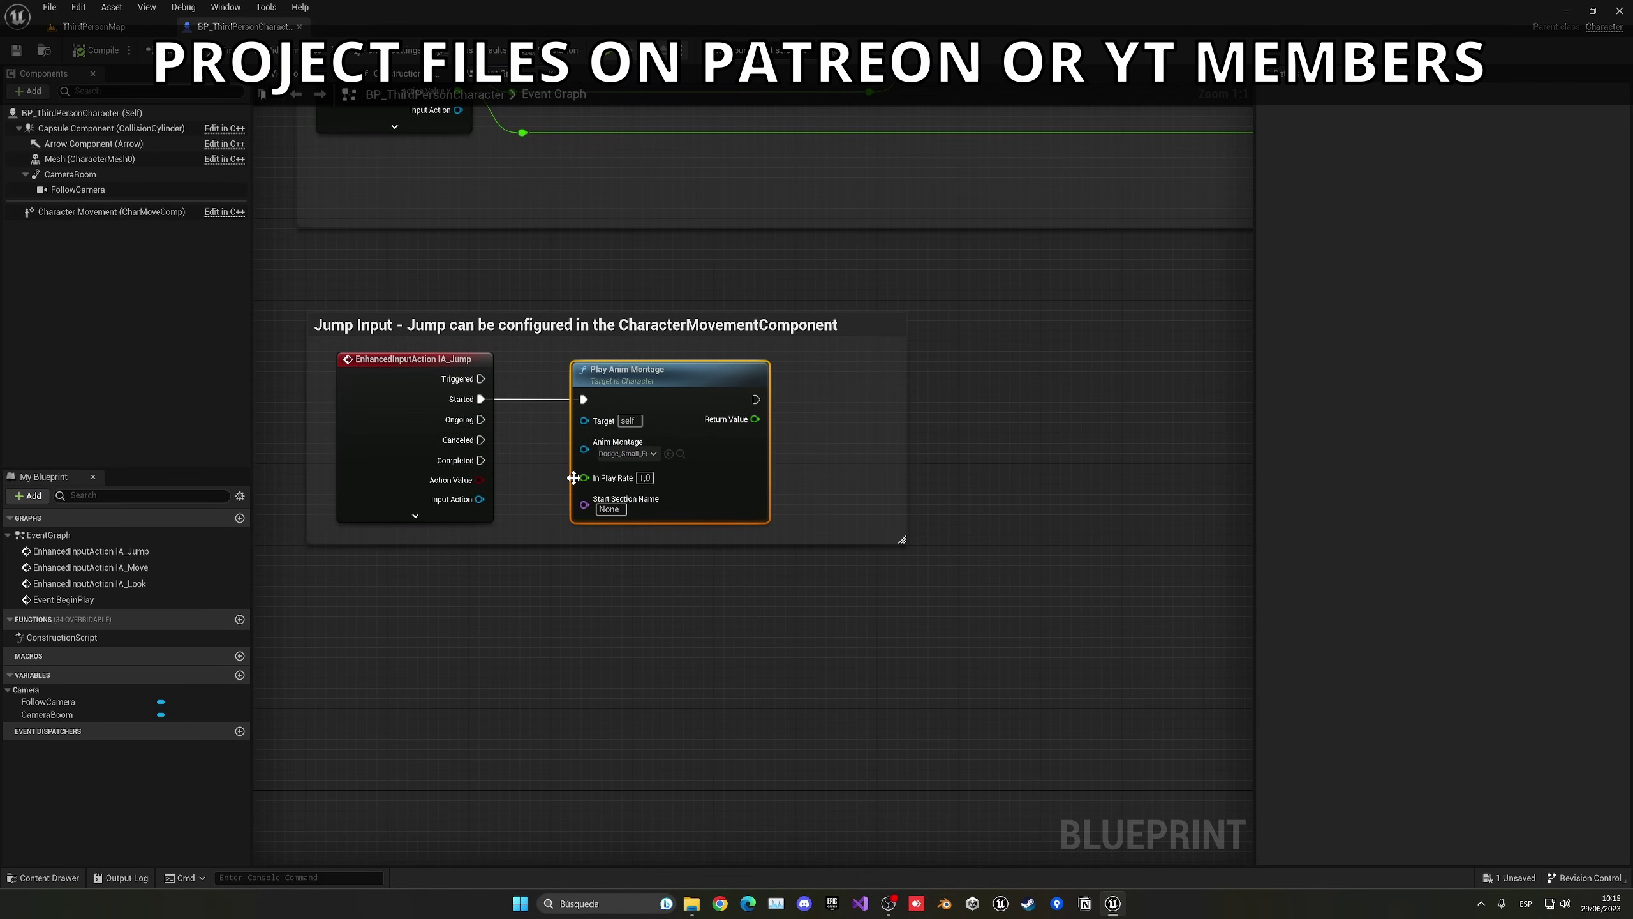
click(111, 160)
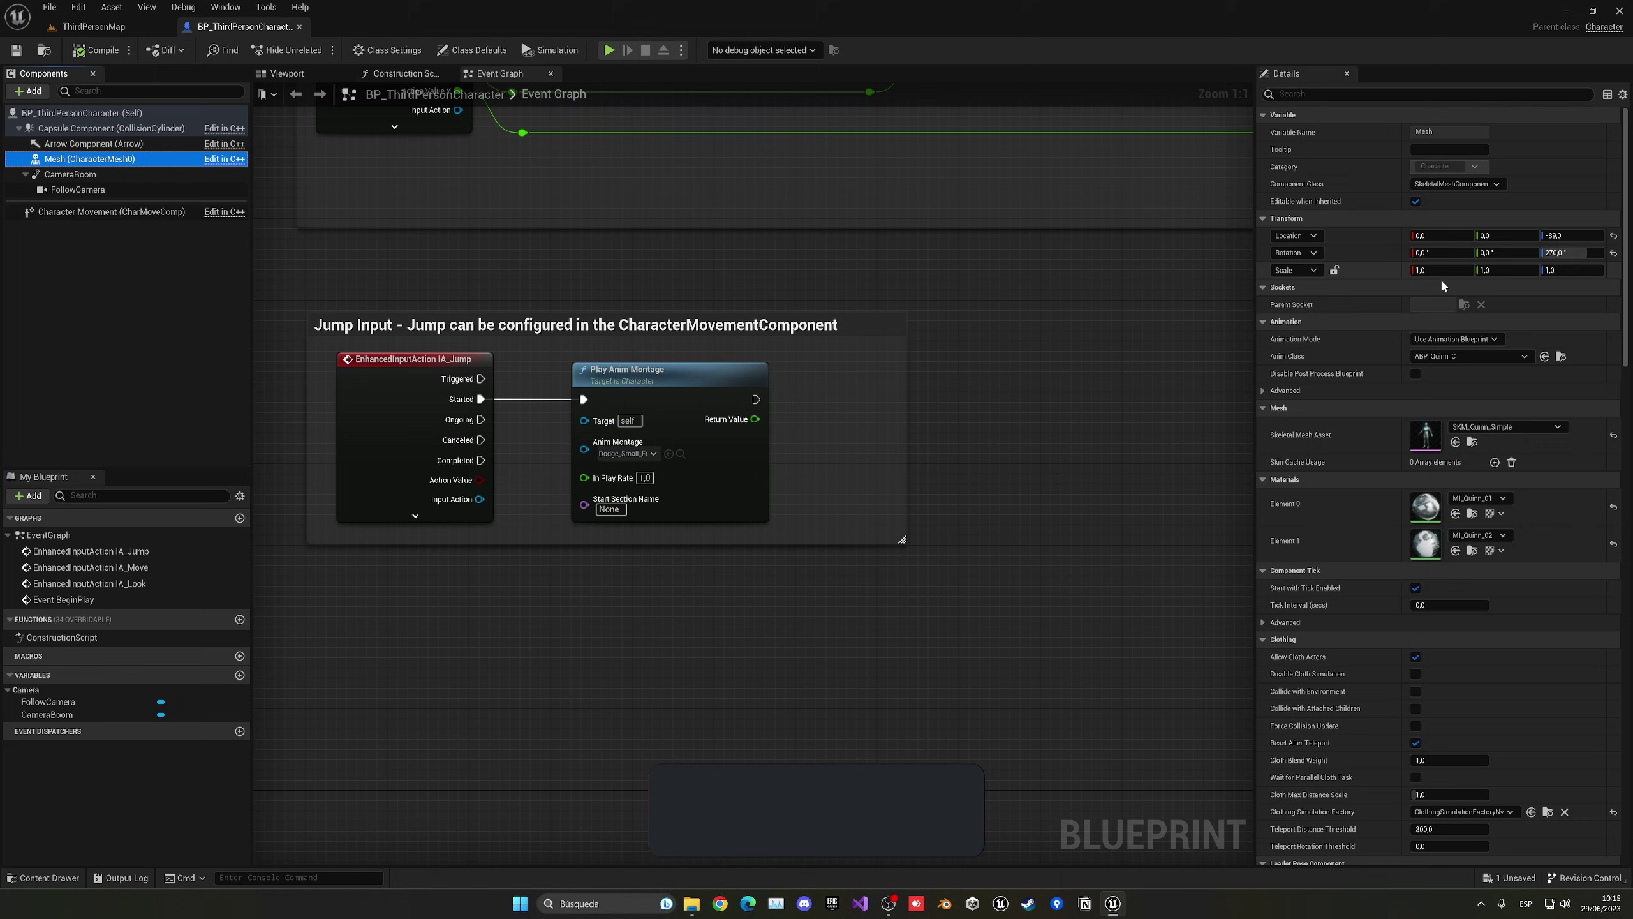
click(1560, 355)
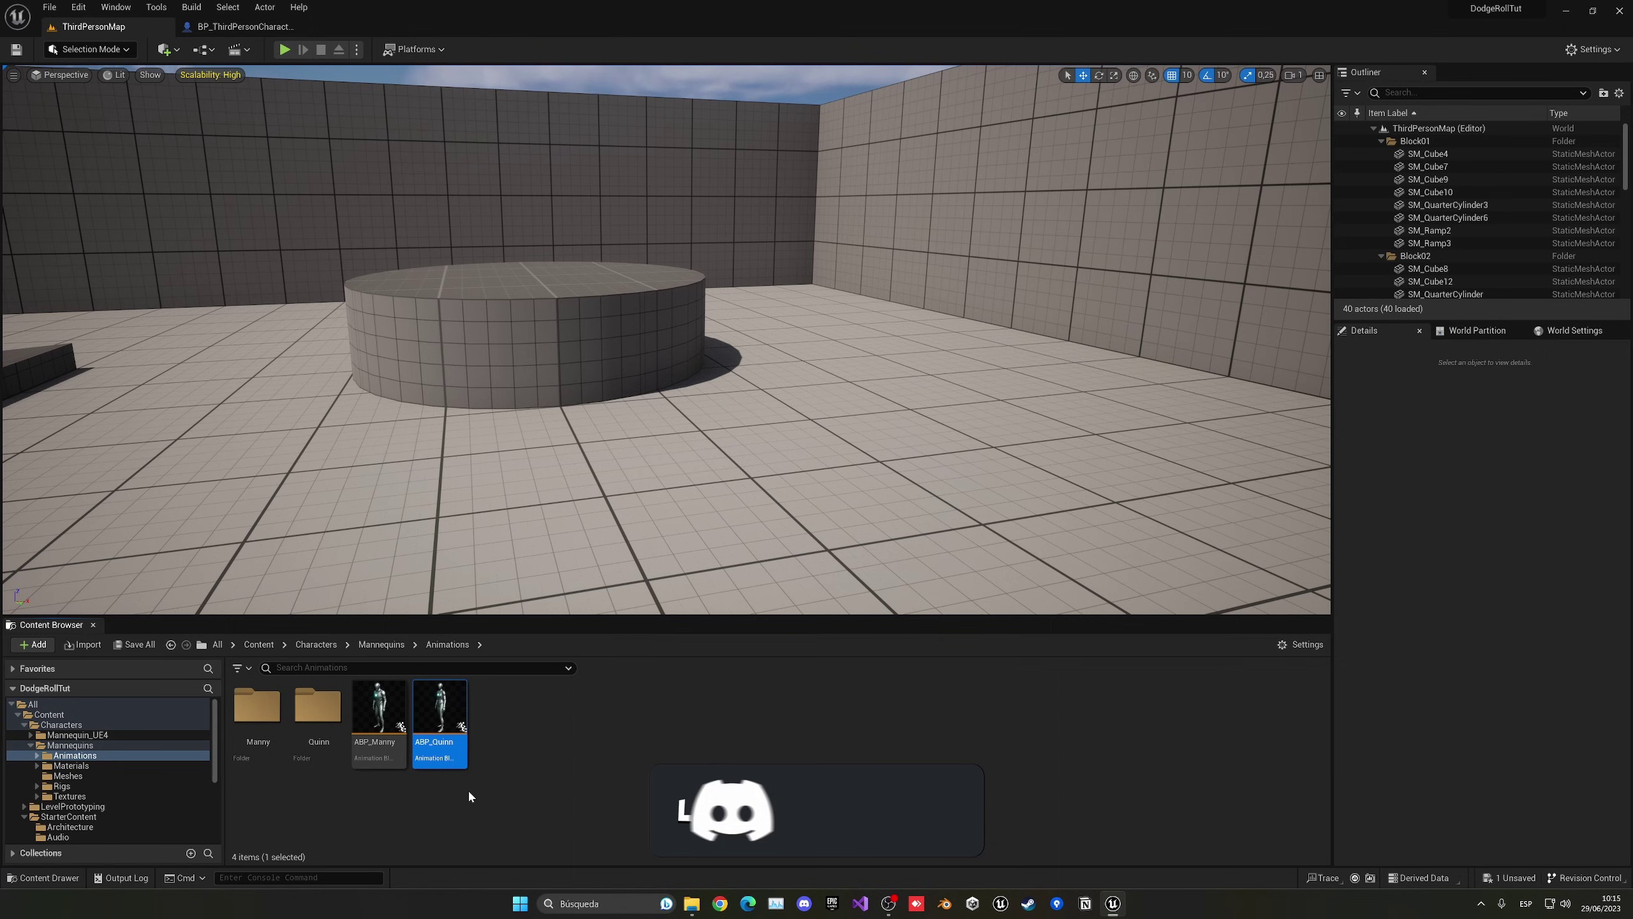
- Open the ABP_Manny animation blueprint and show the Control Rig and Output Pose section of its AnimGraph
click(386, 717)
double_click(390, 725)
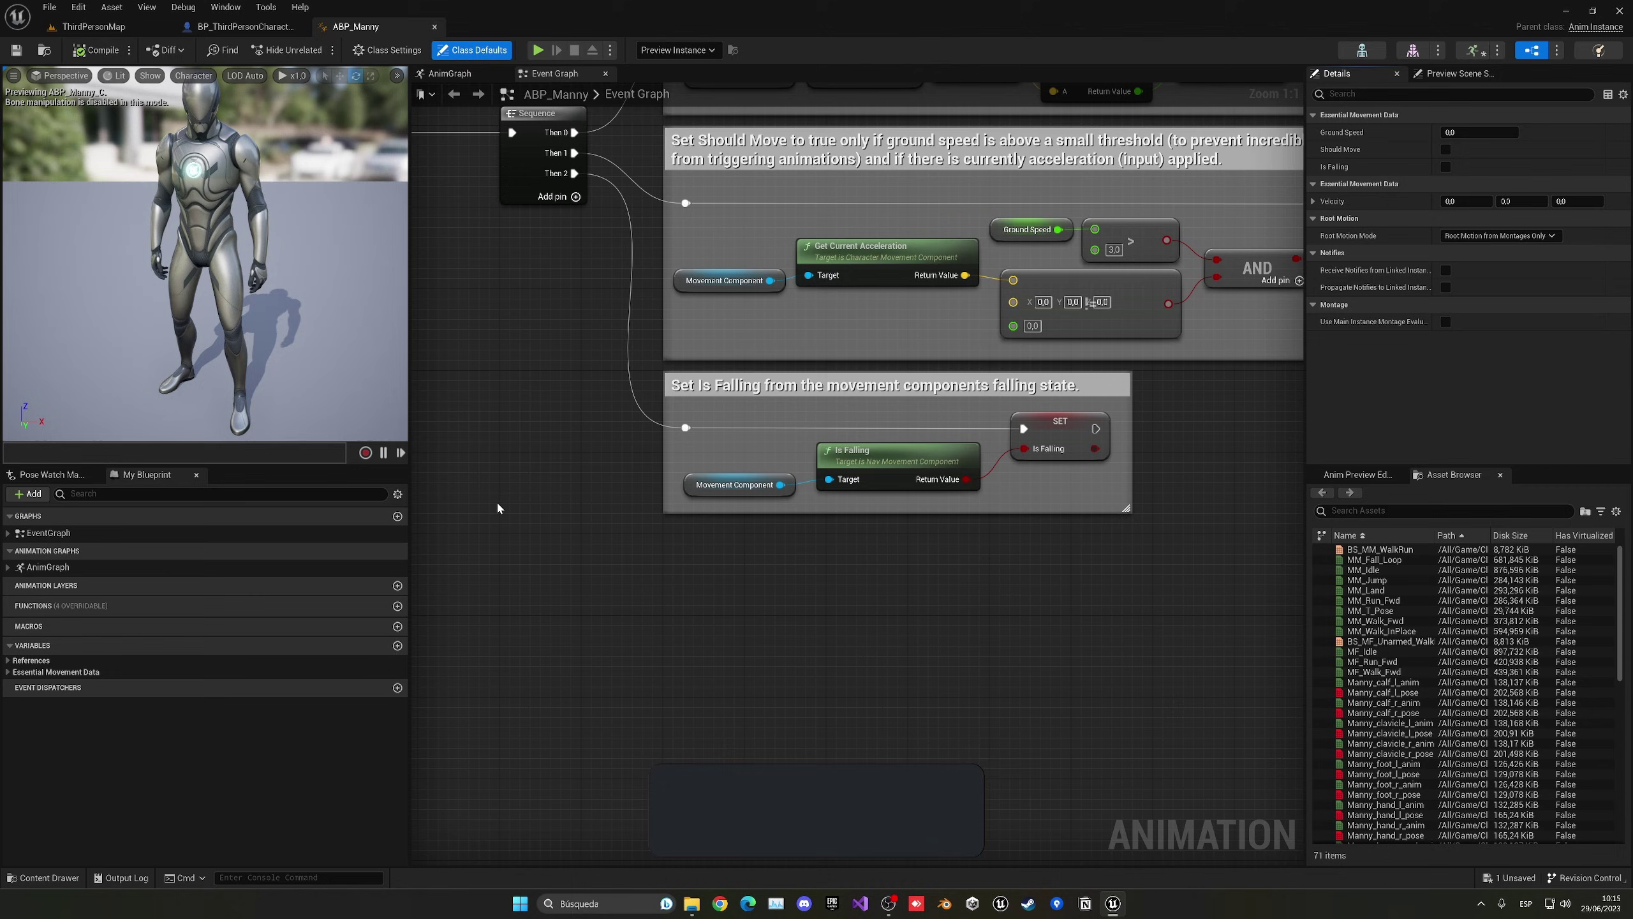
click(446, 74)
right_drag(880, 297, 765, 343)
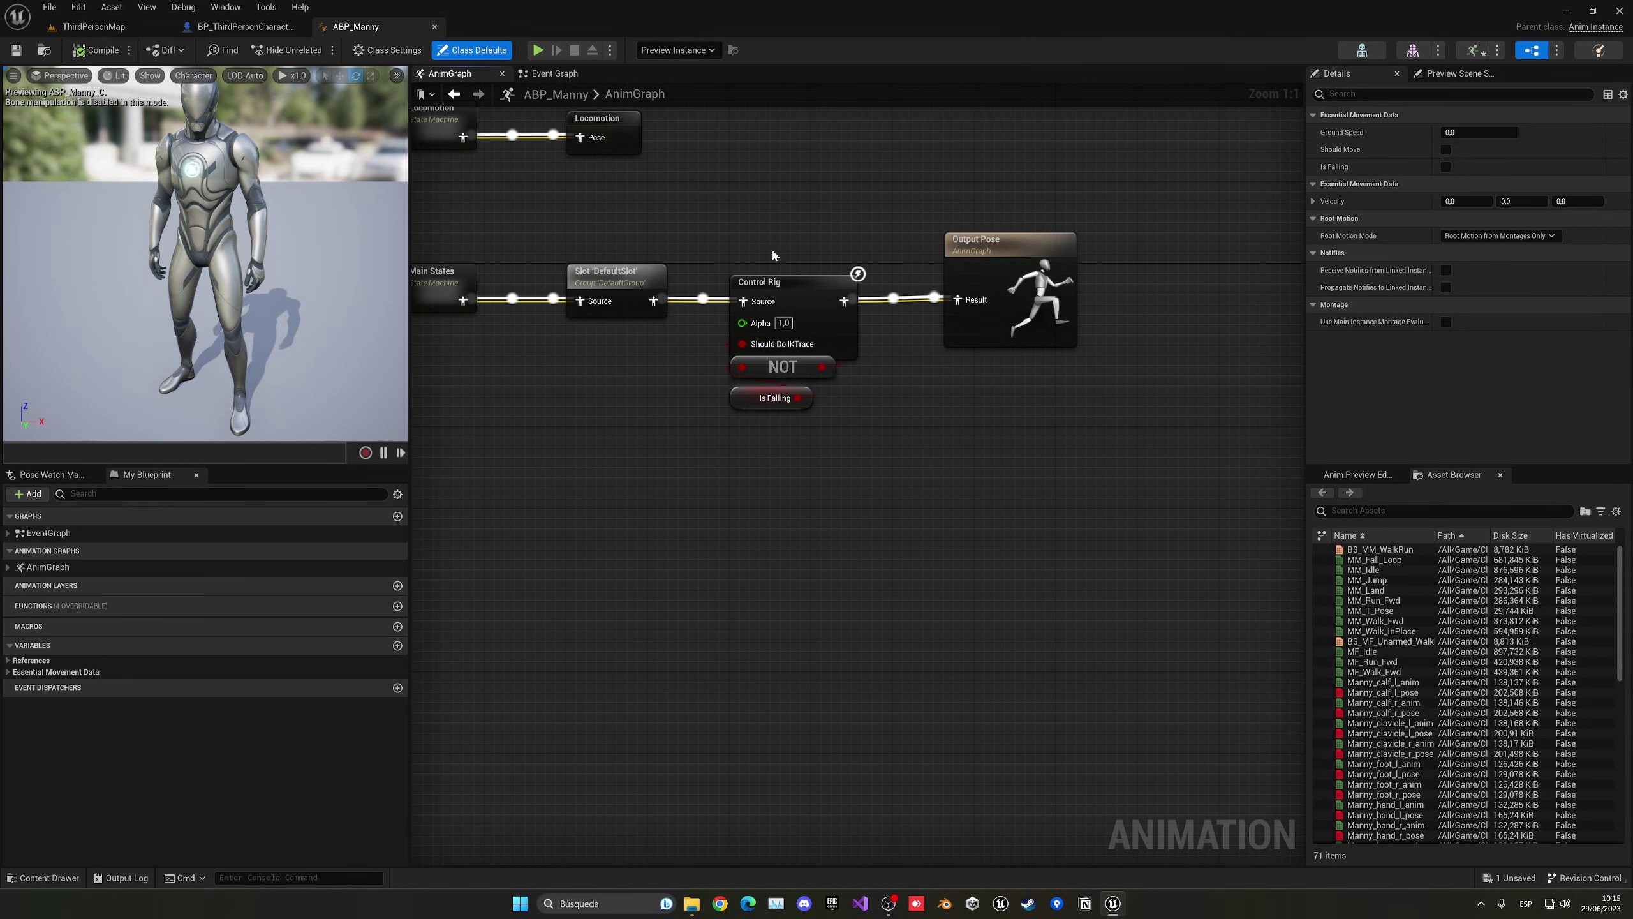
- Move the Control Rig nodes out of the way and connect Slot 'DefaultSlot' directly to the Output Pose's Result, bypassing the rig
drag(770, 249, 788, 408)
drag(784, 287, 794, 378)
drag(653, 300, 697, 309)
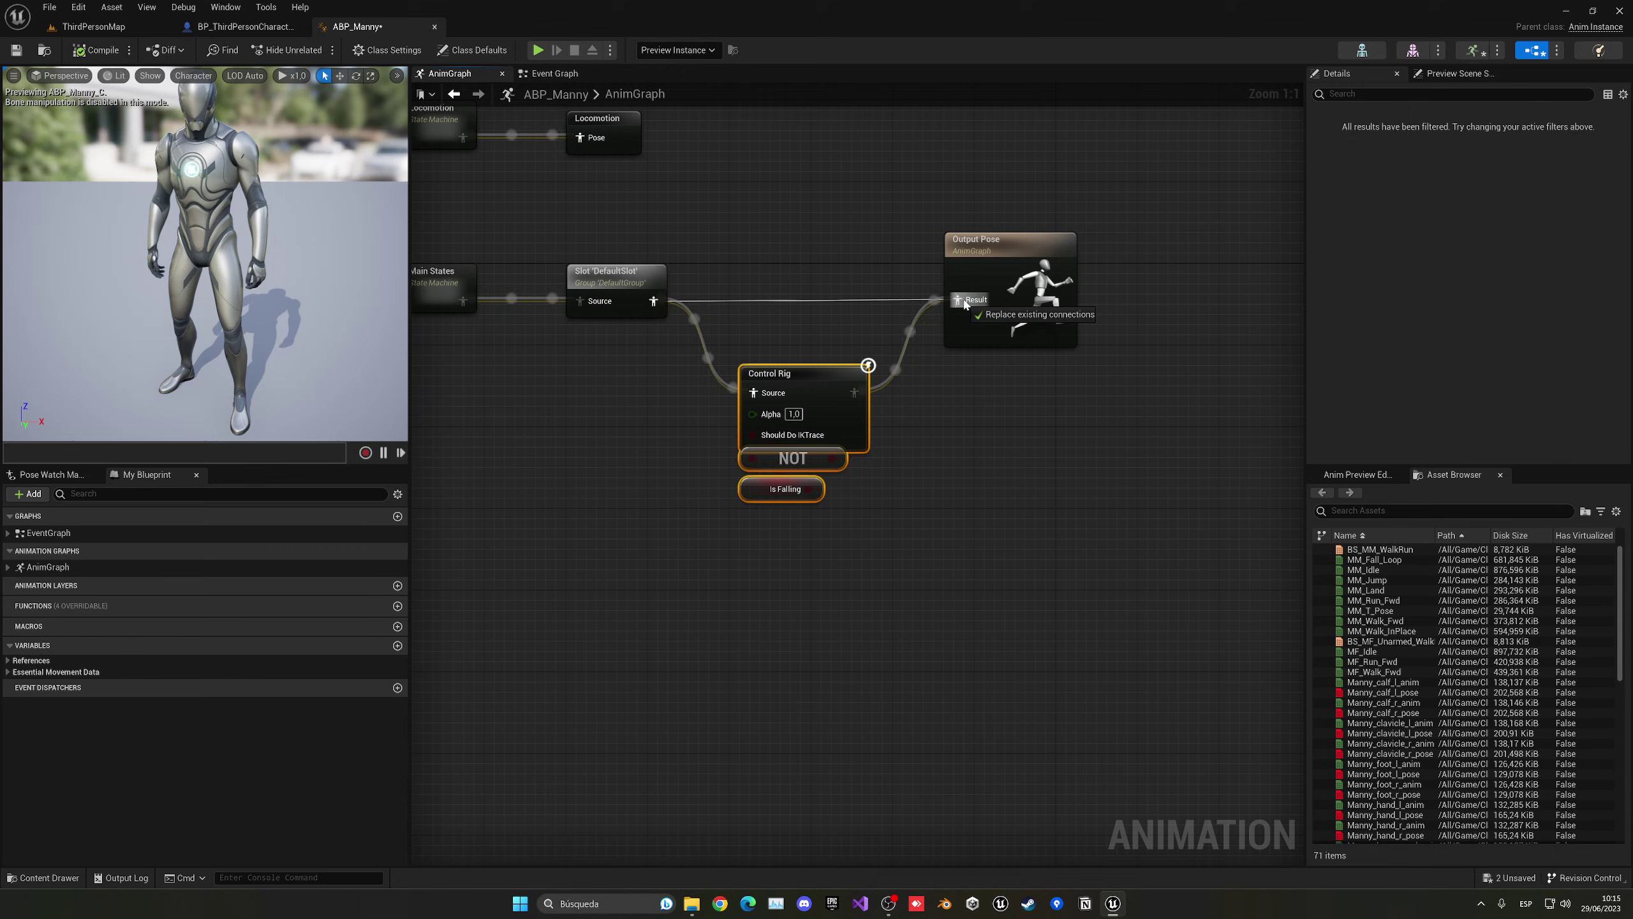
drag(964, 304, 965, 301)
- Play ThirdPersonMap and test the dodge roll repeatedly while running around the level with the Control Rig bypassed
click(93, 26)
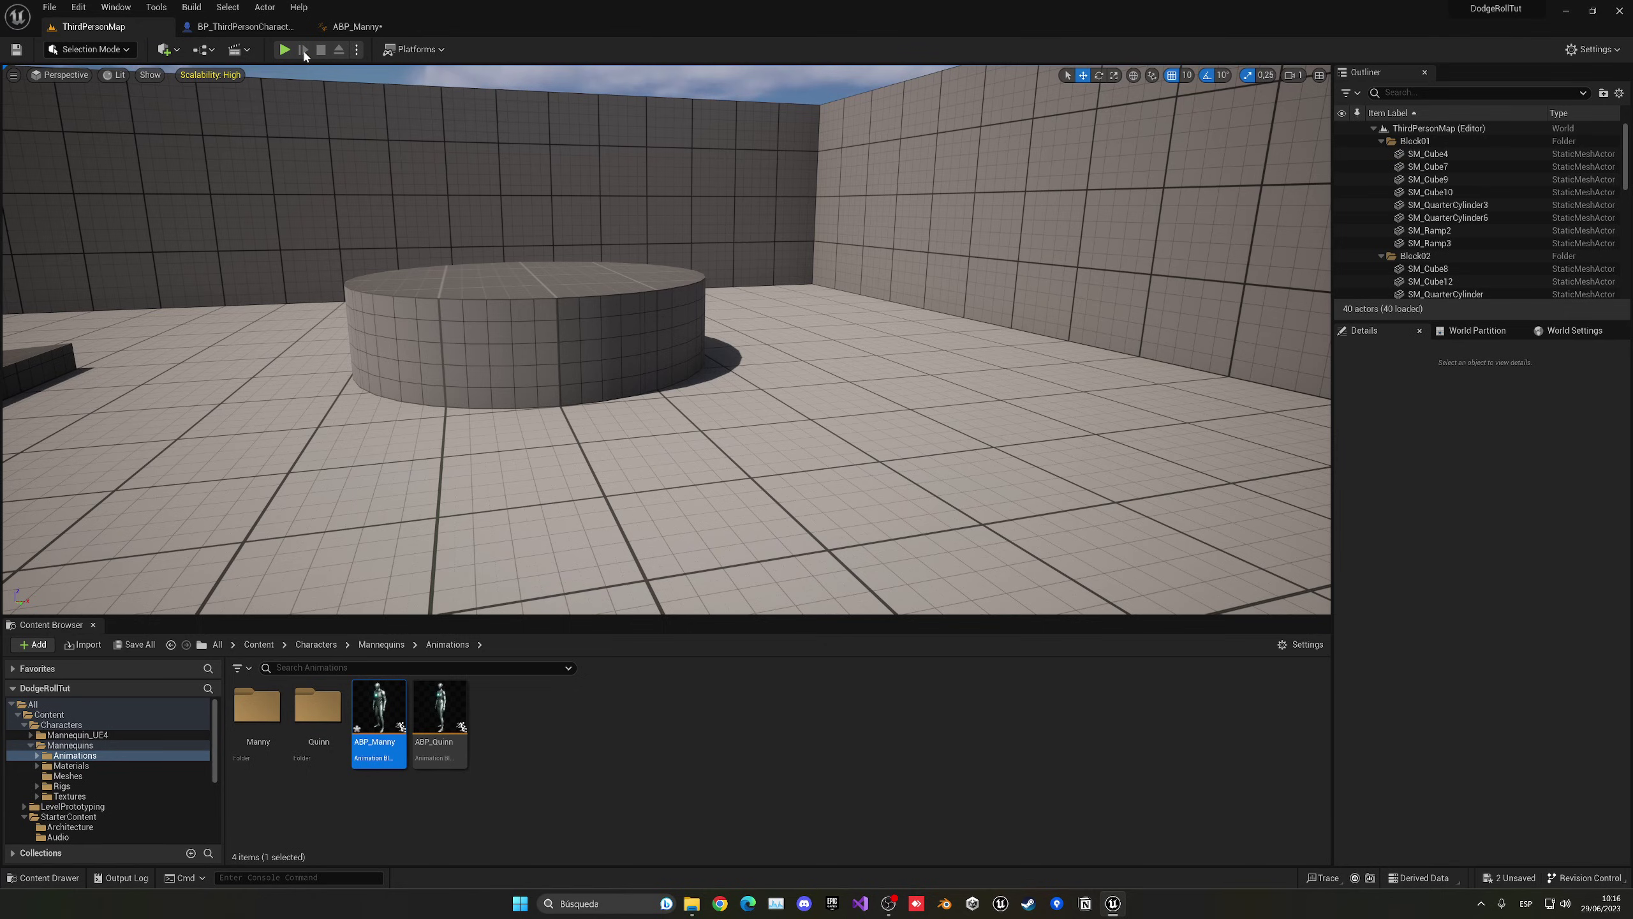
key(alt+p)
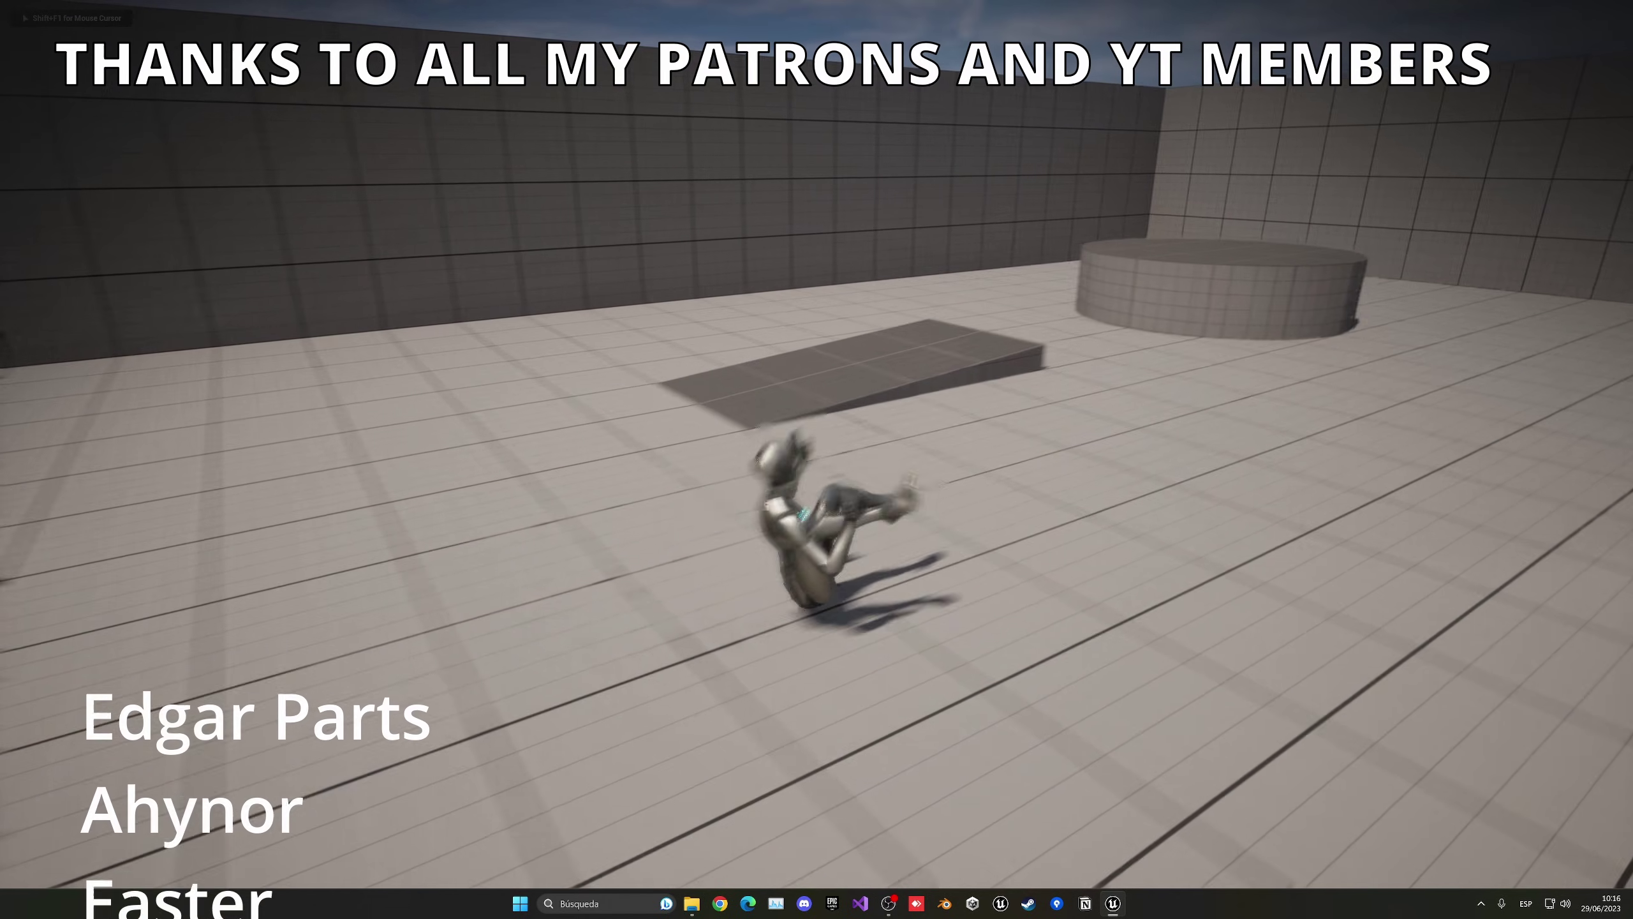
key(w)
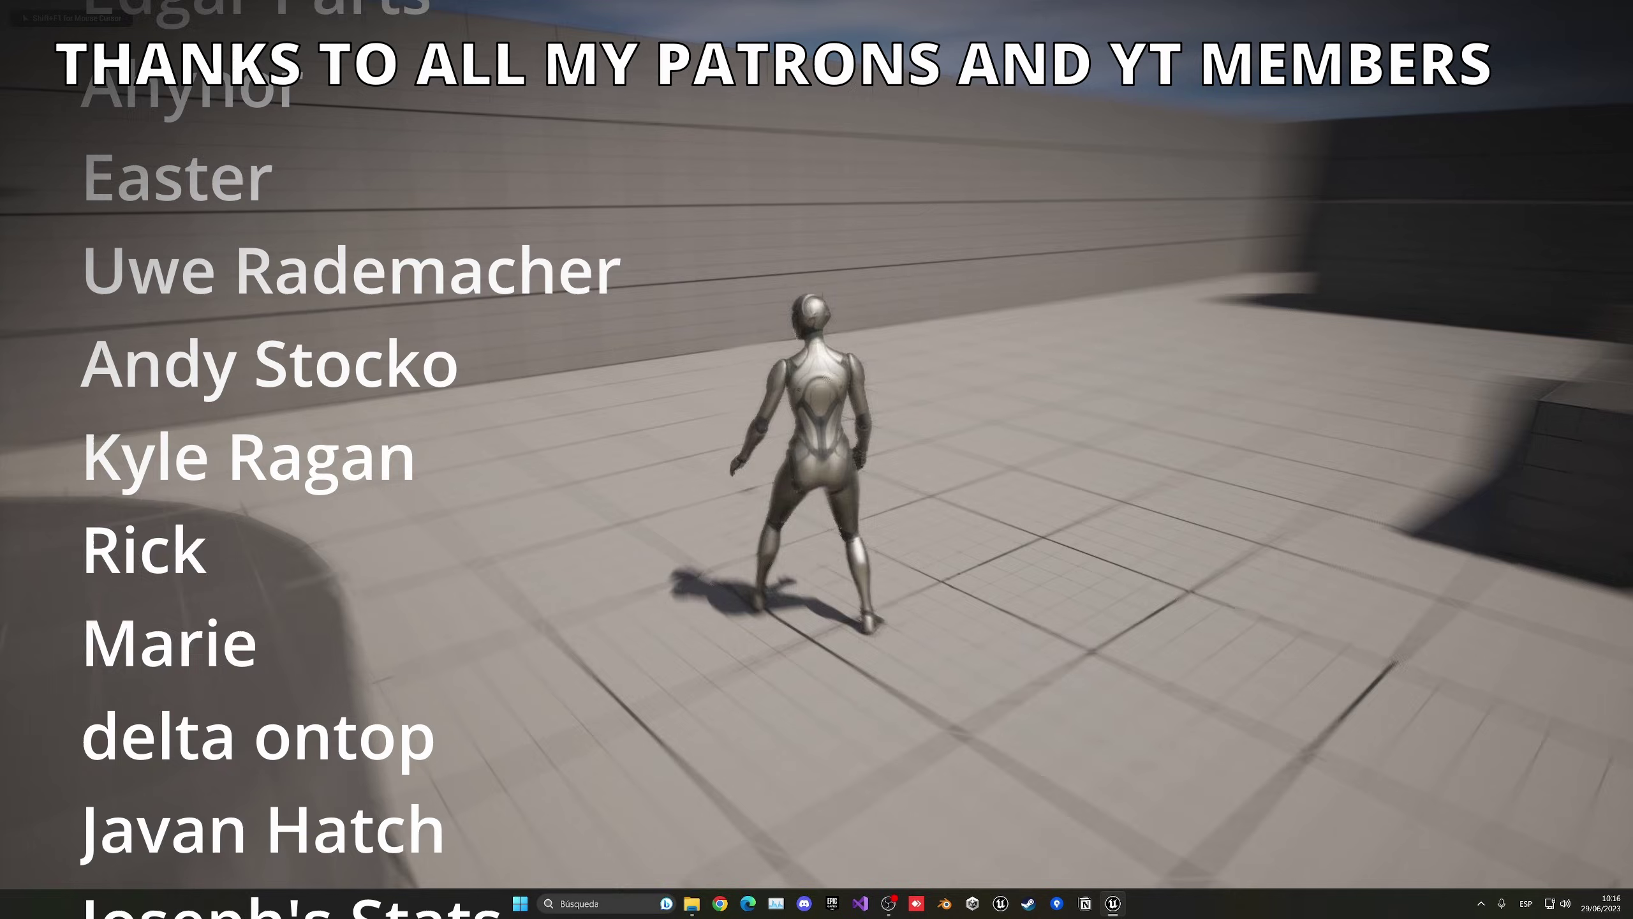
key(space)
key(space)
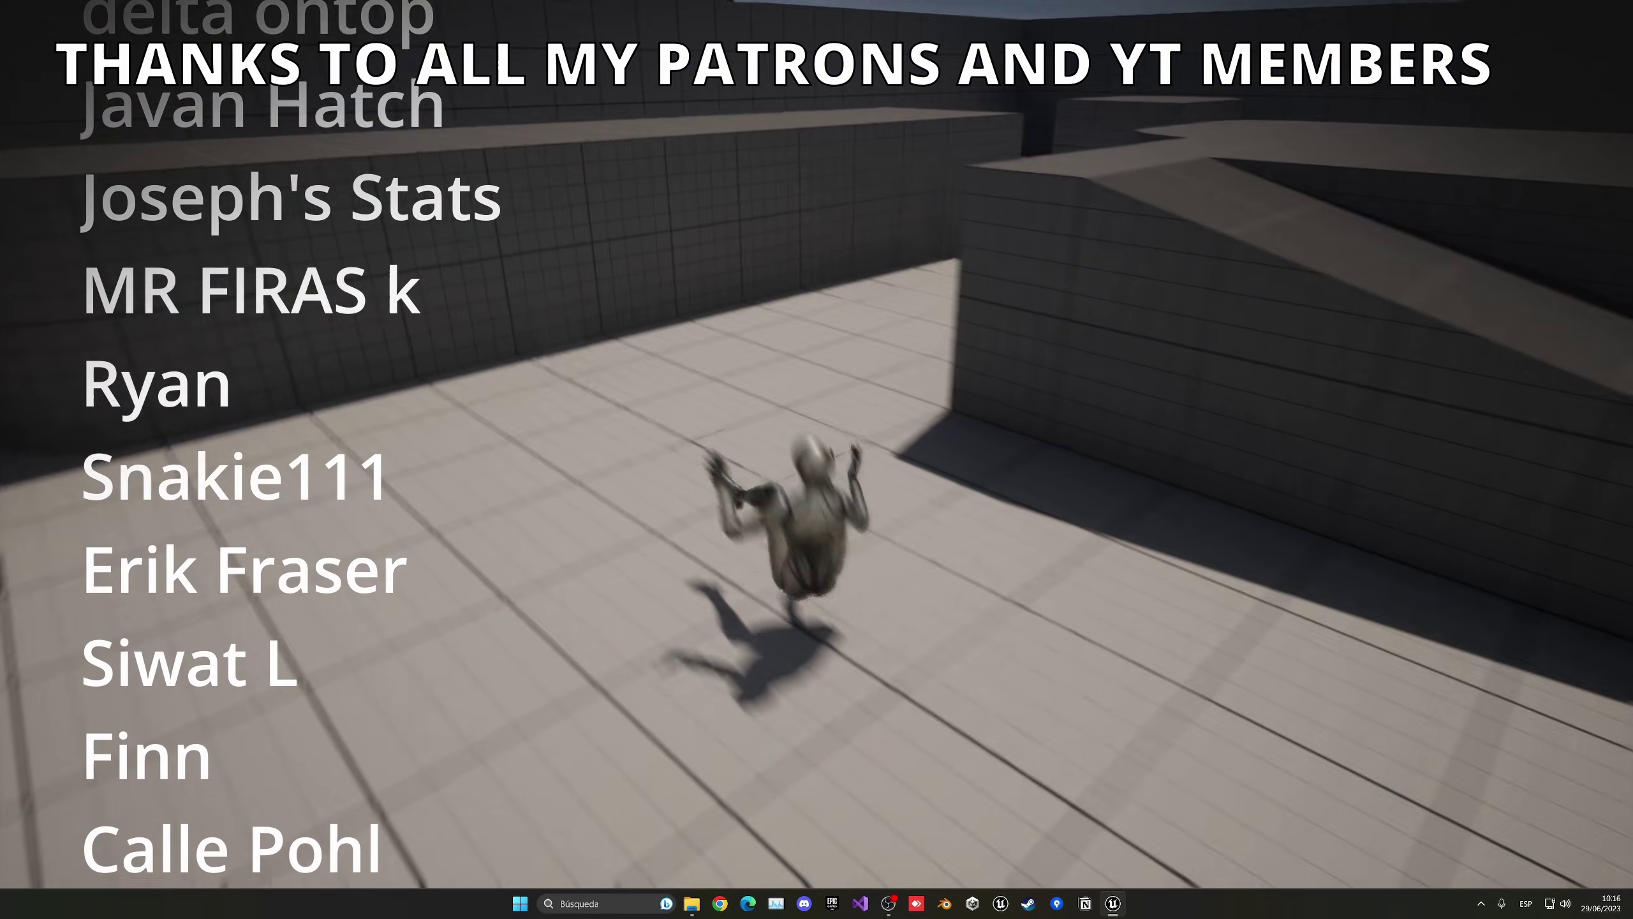
key(w)
key(space)
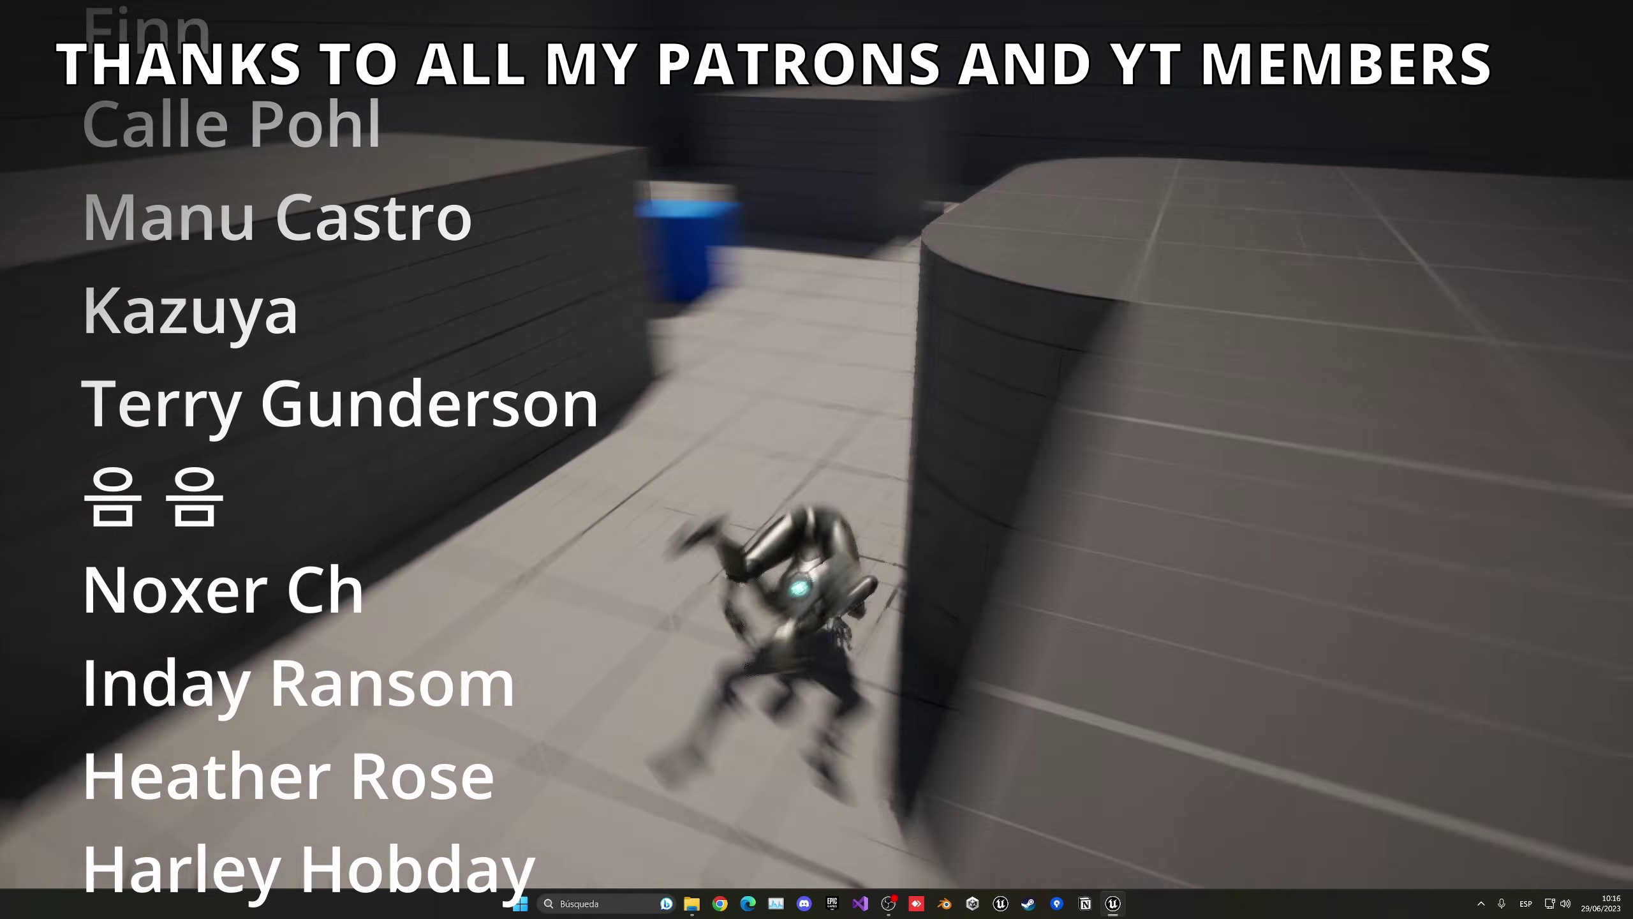
key(space)
key(space)
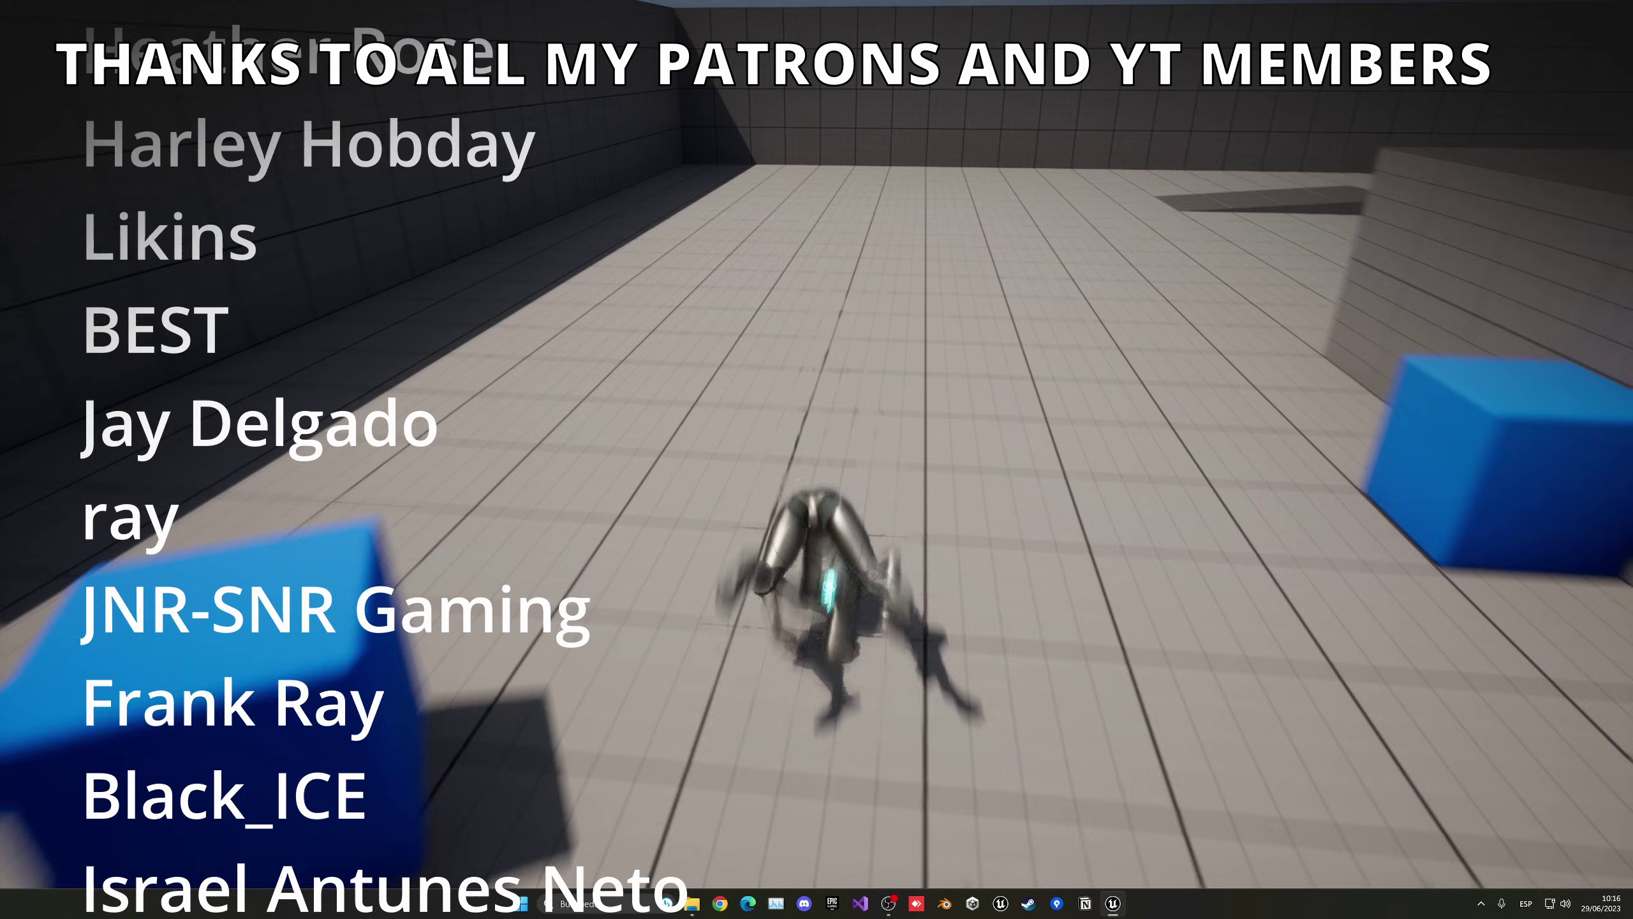
key(w)
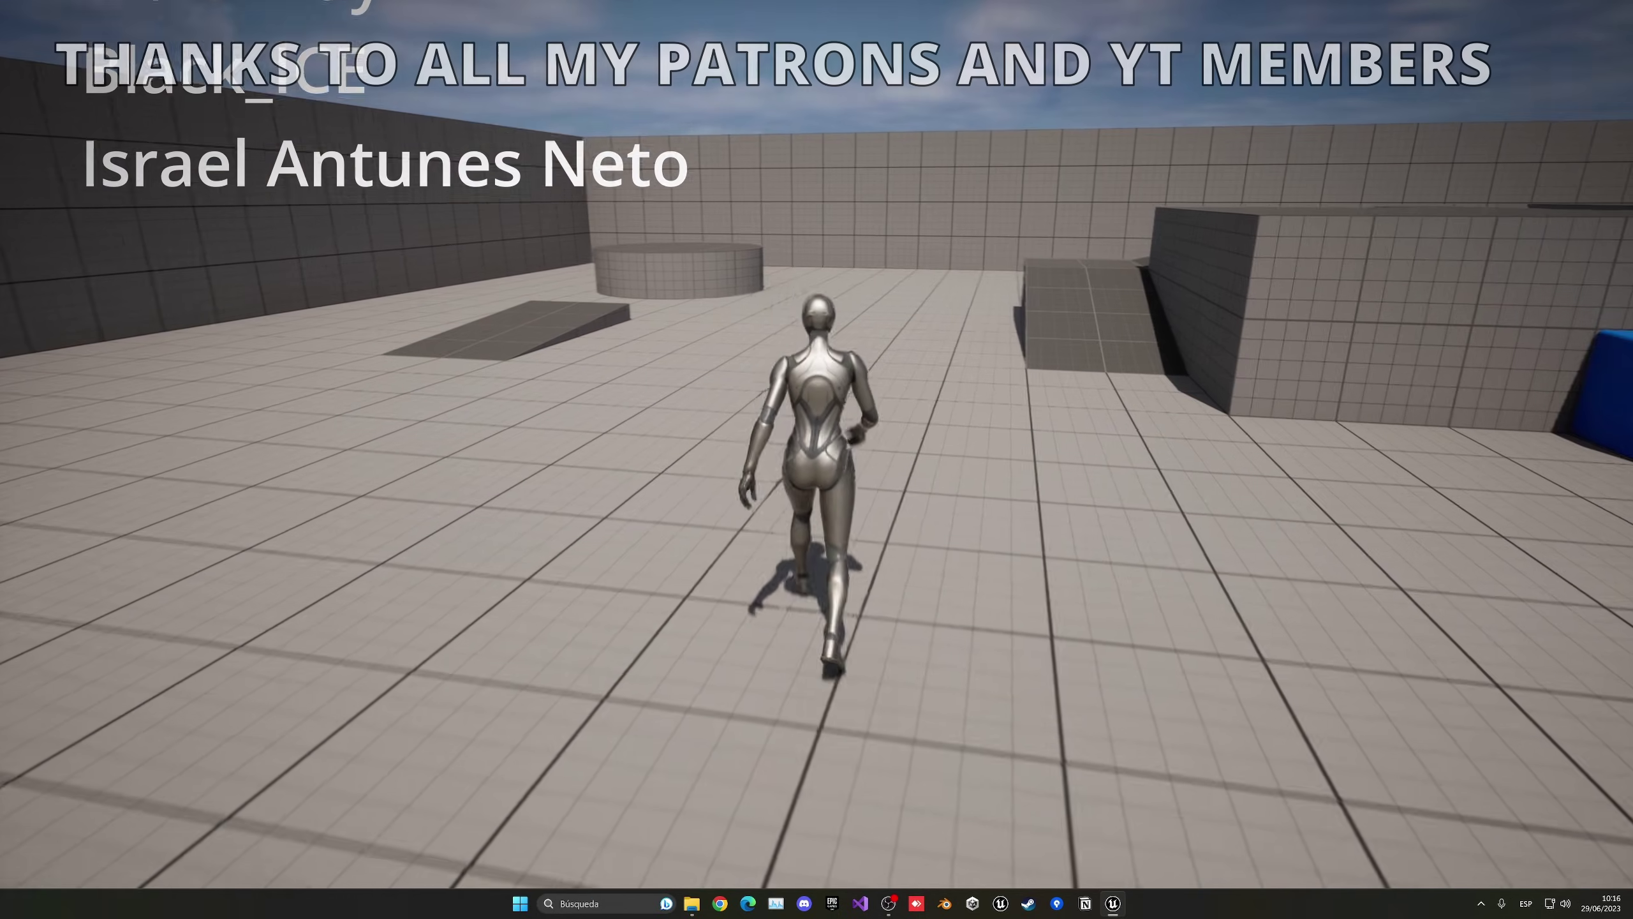
key(space)
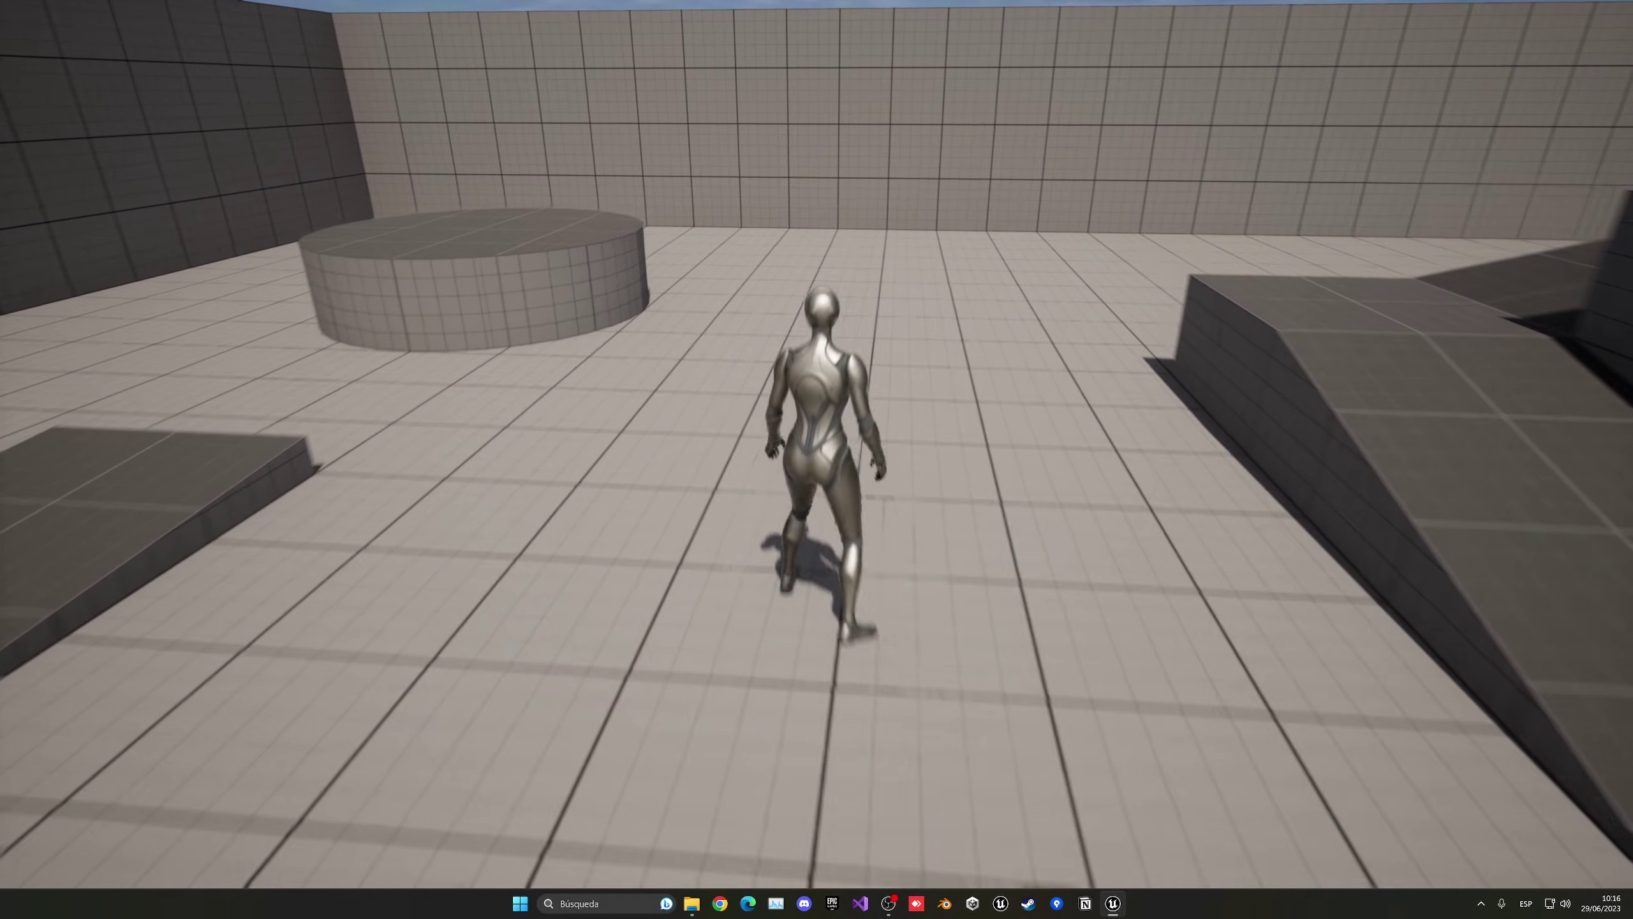
key(space)
key(w)
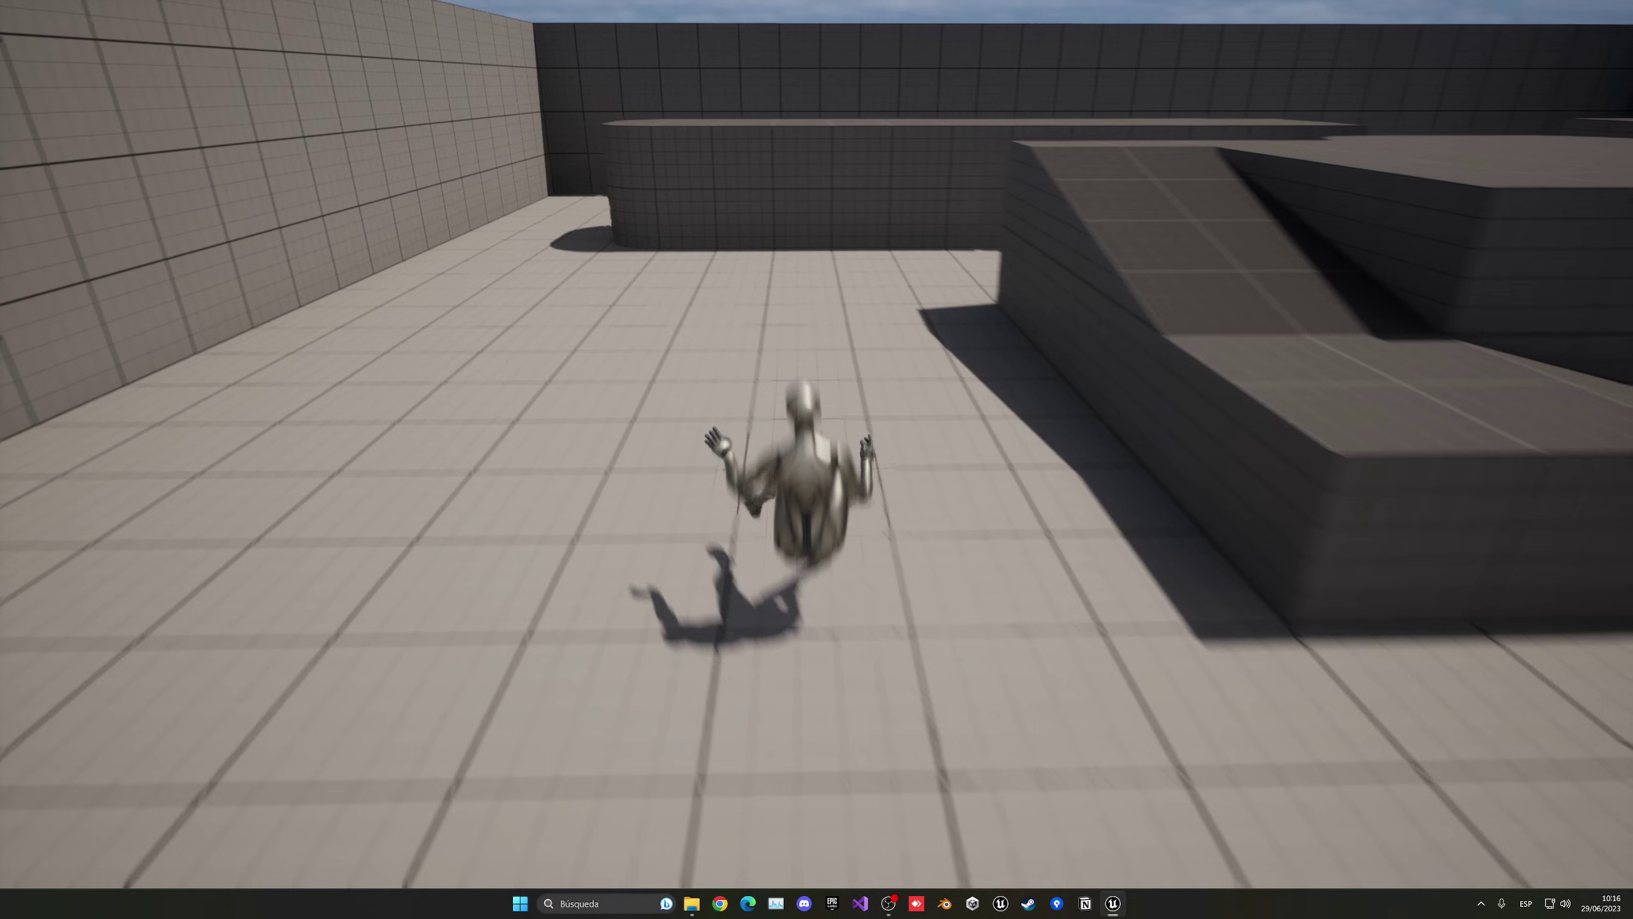